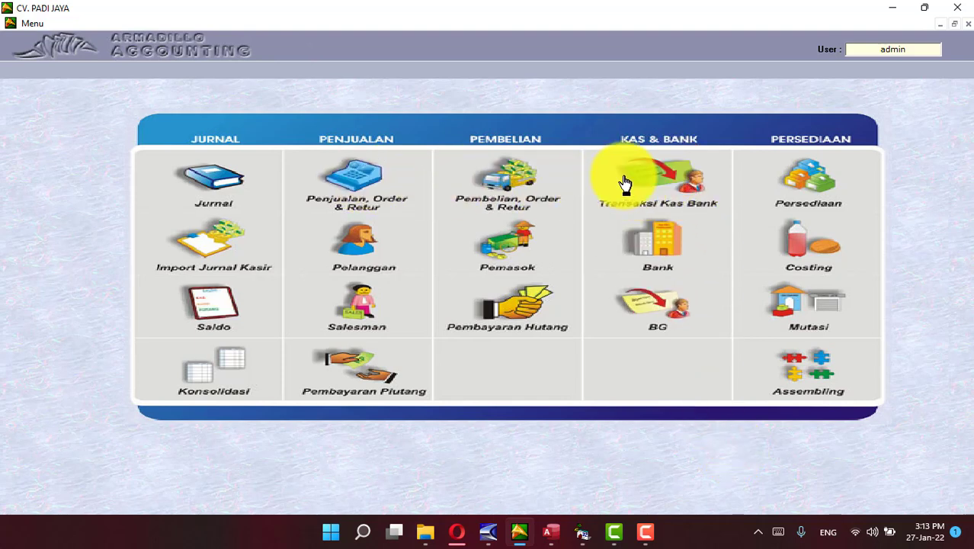
# Open the journal list and inspect the detail lines of the purchase, Assembling, Penjualan Beras and Order beras entries.
pyautogui.click(224, 187)
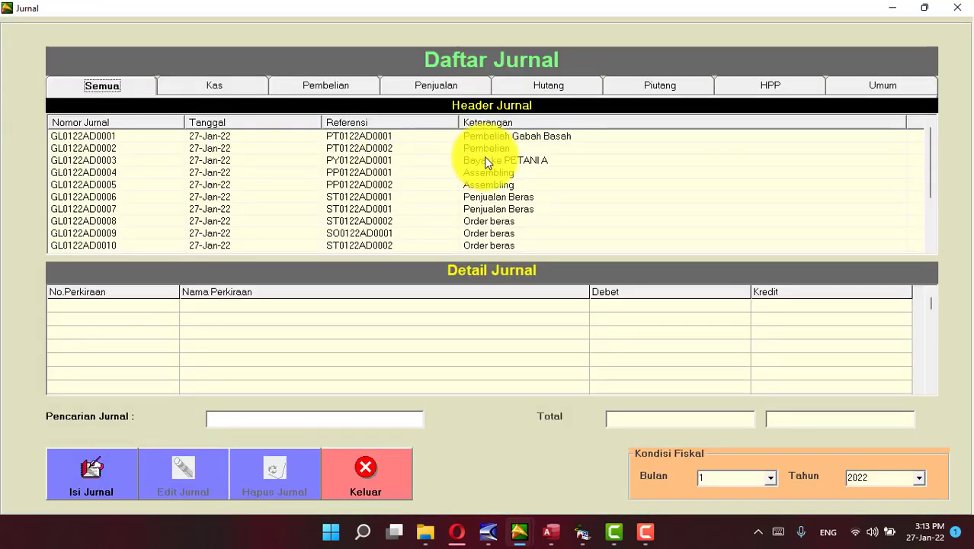
pyautogui.click(512, 137)
pyautogui.click(505, 149)
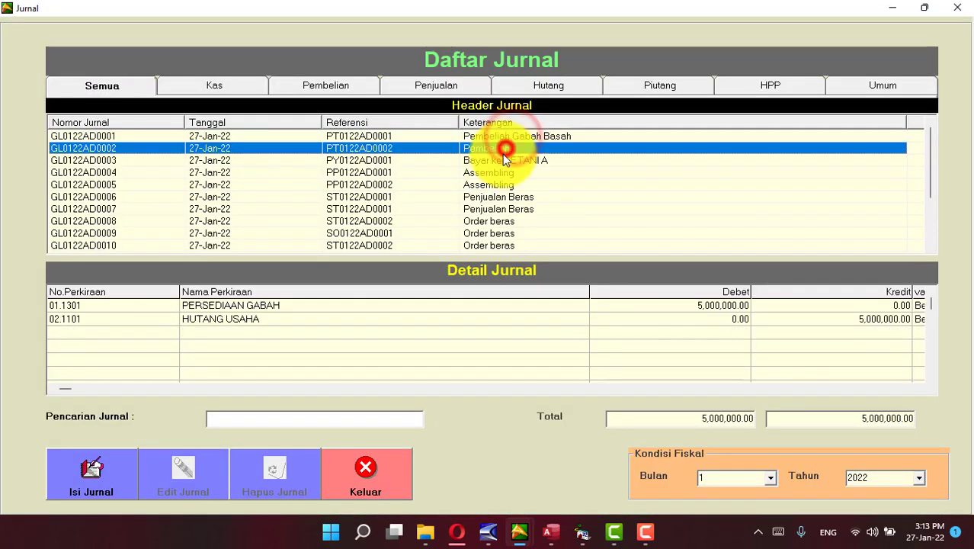
pyautogui.click(496, 173)
pyautogui.click(503, 196)
pyautogui.click(495, 221)
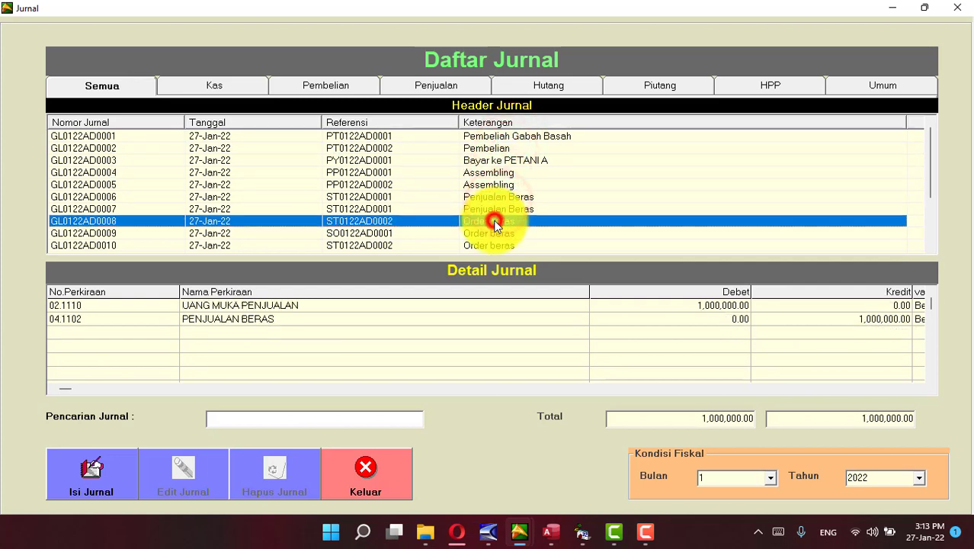
pyautogui.moveTo(930, 157); pyautogui.dragTo(927, 125)
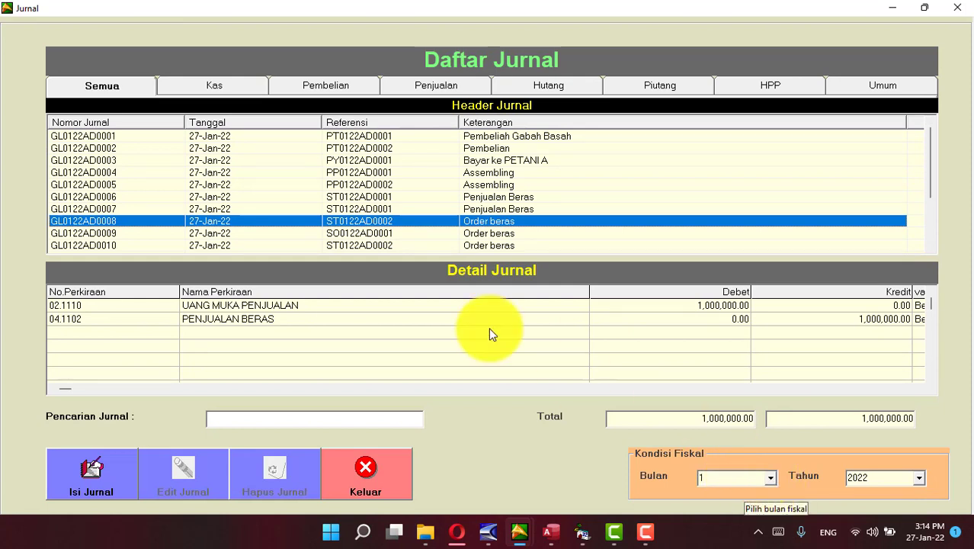
# Inspect the detail lines of the Pembelian Gabah Basah, Biaya Gaji, Biaya BBM and Penjualan Katul journal entries.
pyautogui.click(229, 123)
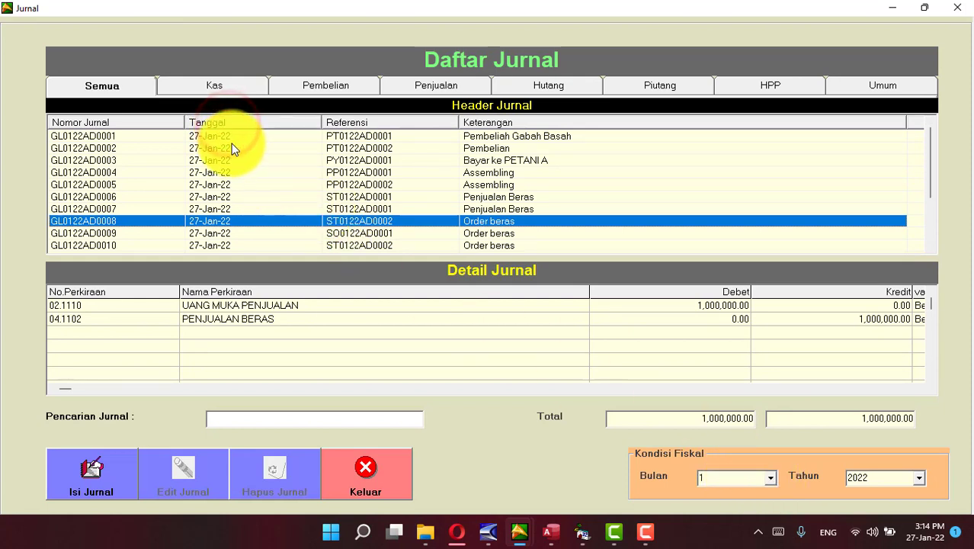
pyautogui.click(232, 139)
pyautogui.scroll(-2, 243, 238)
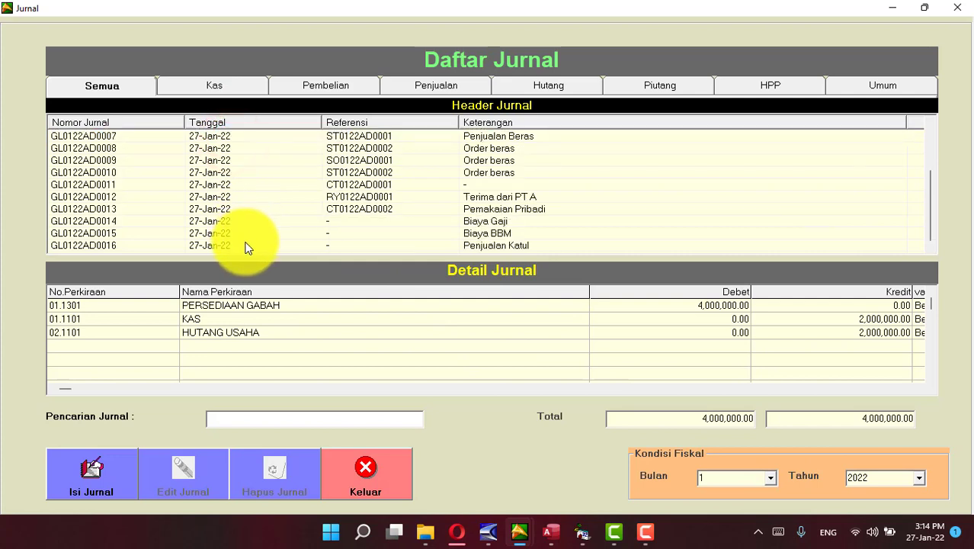
pyautogui.click(245, 247)
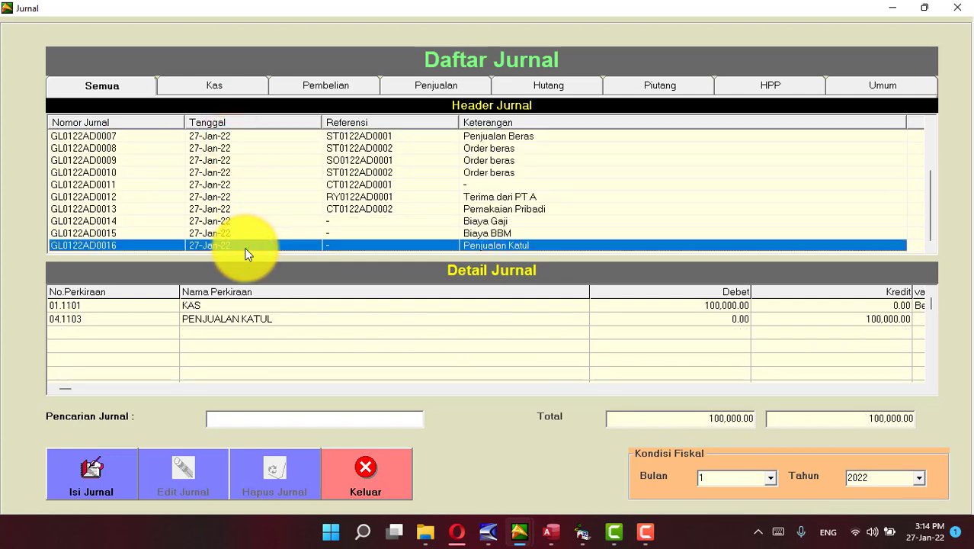
pyautogui.click(489, 221)
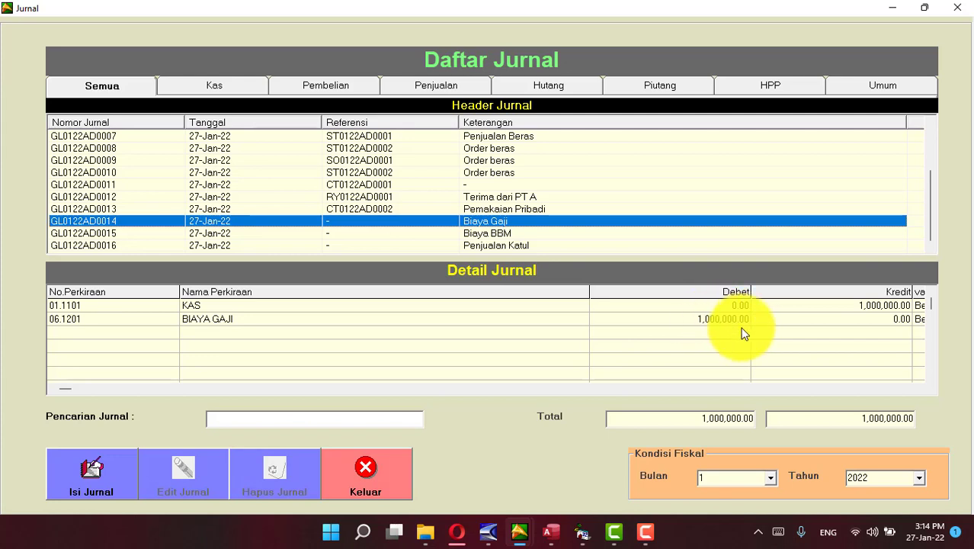
pyautogui.click(496, 233)
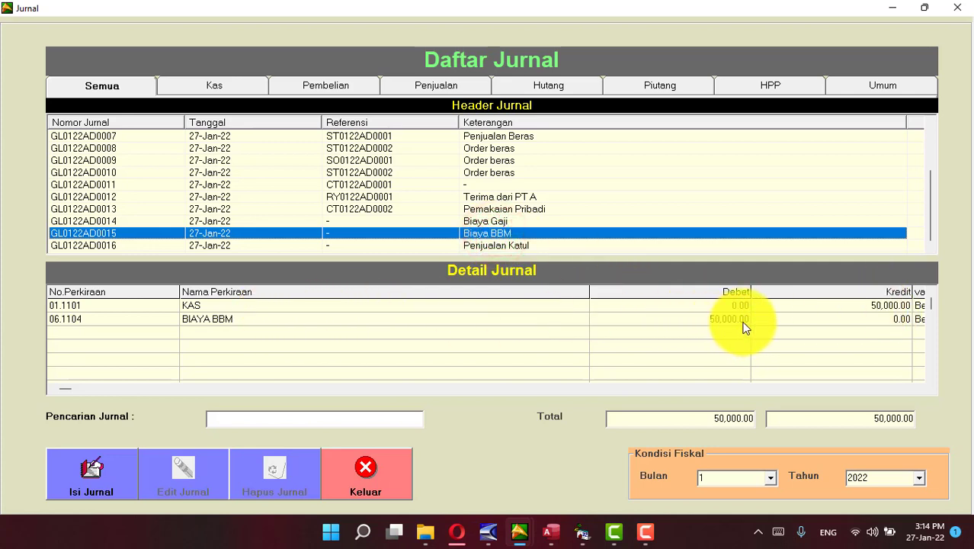
pyautogui.click(508, 245)
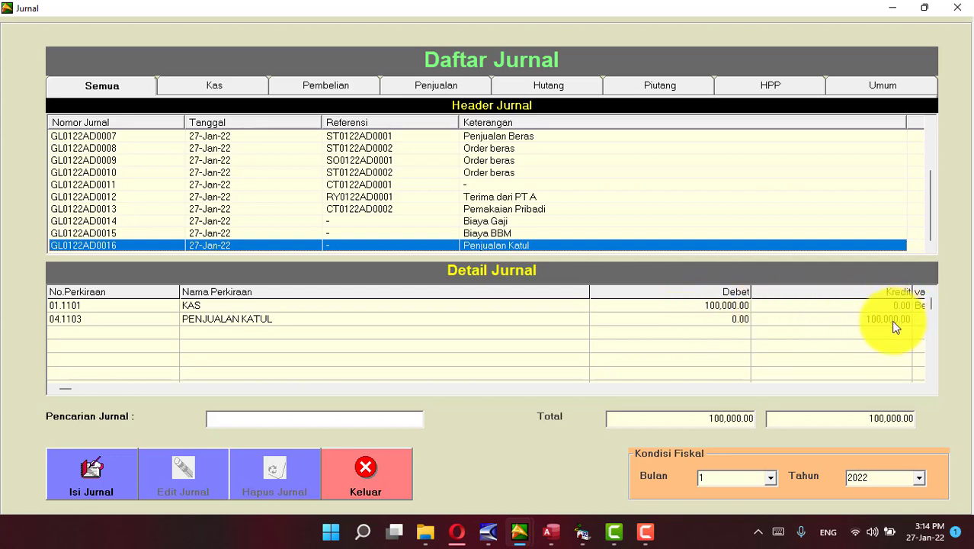
# Review the debit and credit lines of the Pembelian journal entry and close the journal list.
pyautogui.scroll(2, 616, 202)
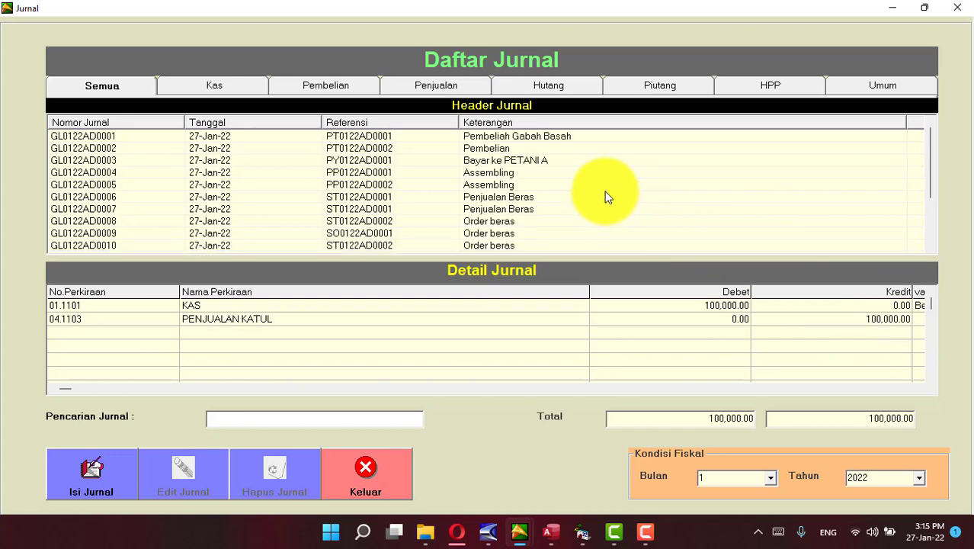
pyautogui.click(486, 151)
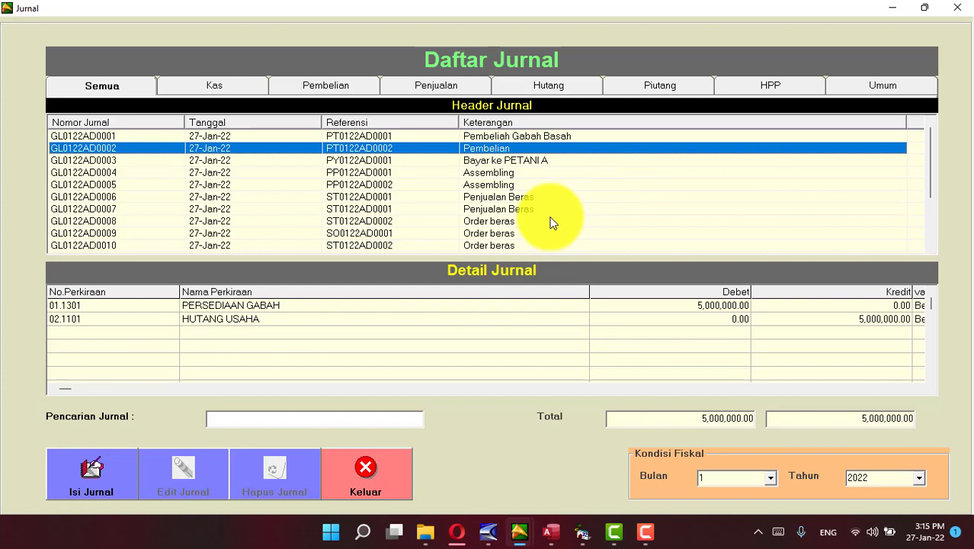
pyautogui.click(379, 471)
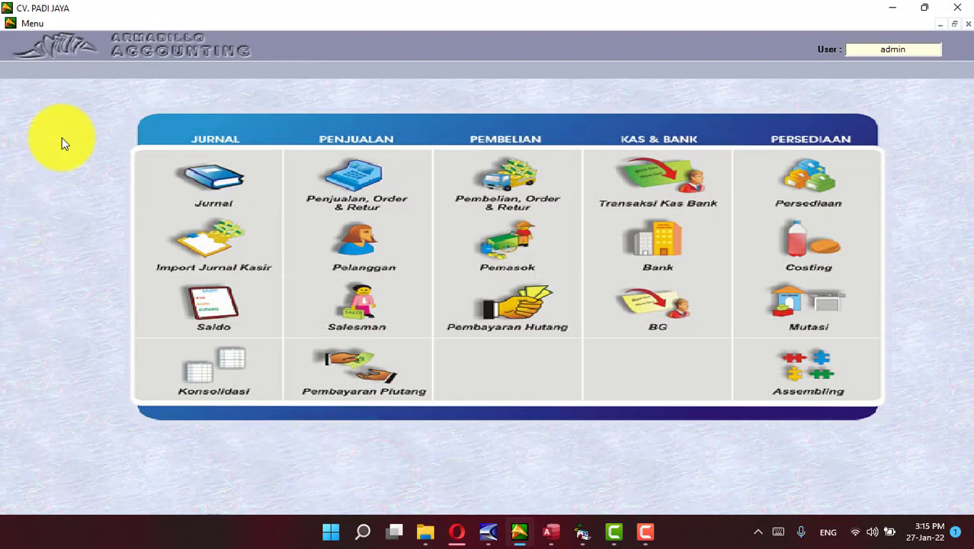
# Open the report list (Daftar Laporan) and move its window higher on the screen.
pyautogui.click(40, 27)
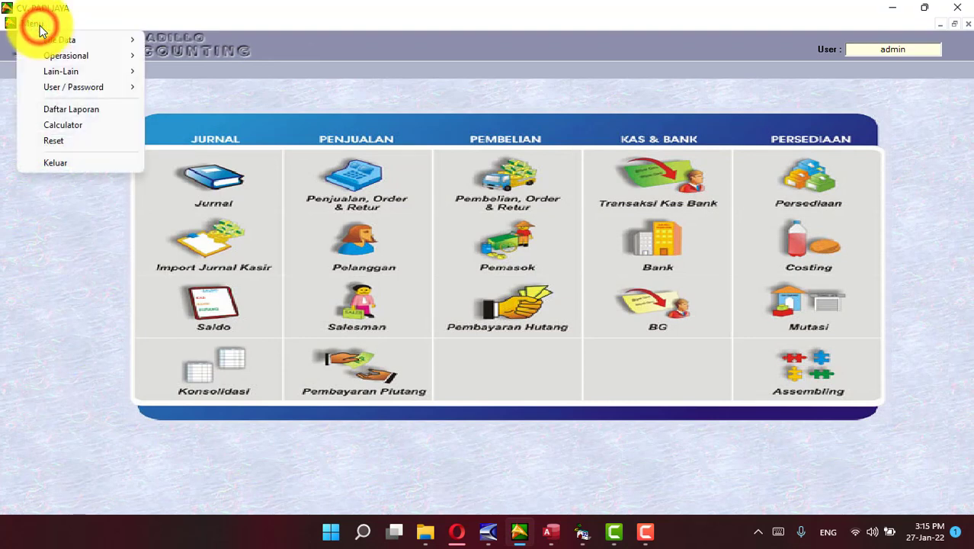
pyautogui.click(78, 109)
pyautogui.moveTo(450, 135); pyautogui.dragTo(513, 104)
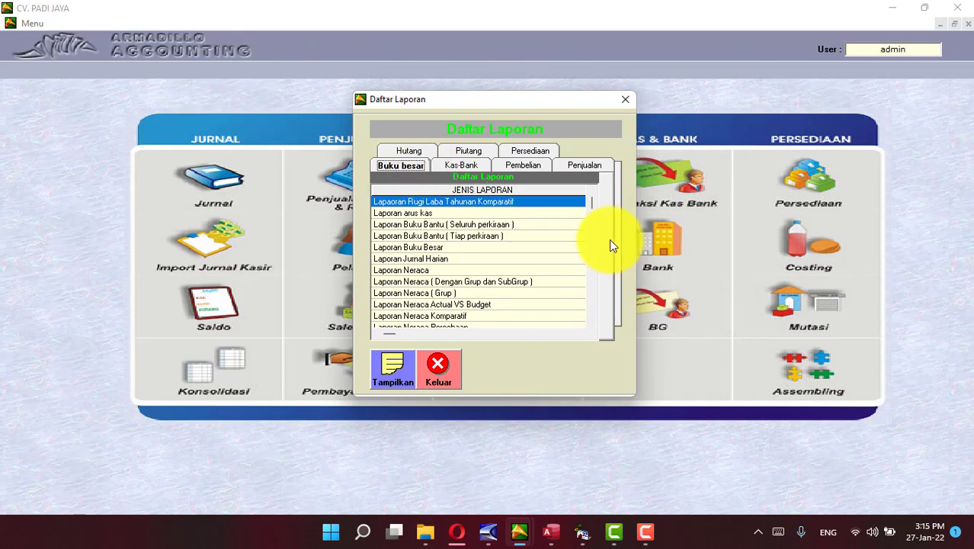
# Look through the general ledger (Buku besar) report types, from the cash flow and balance sheet reports to Rekap Jurnal.
pyautogui.click(428, 213)
pyautogui.click(421, 270)
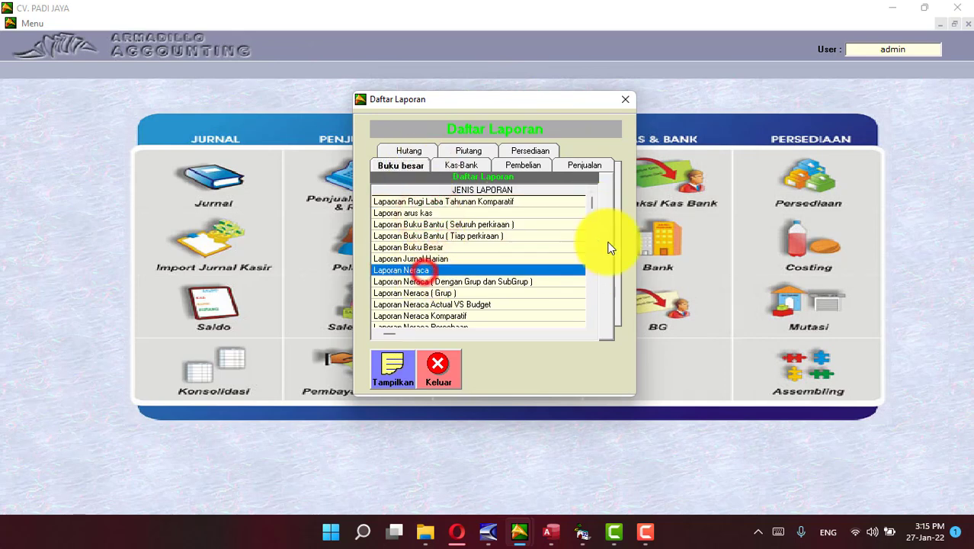
pyautogui.moveTo(592, 202); pyautogui.dragTo(588, 326)
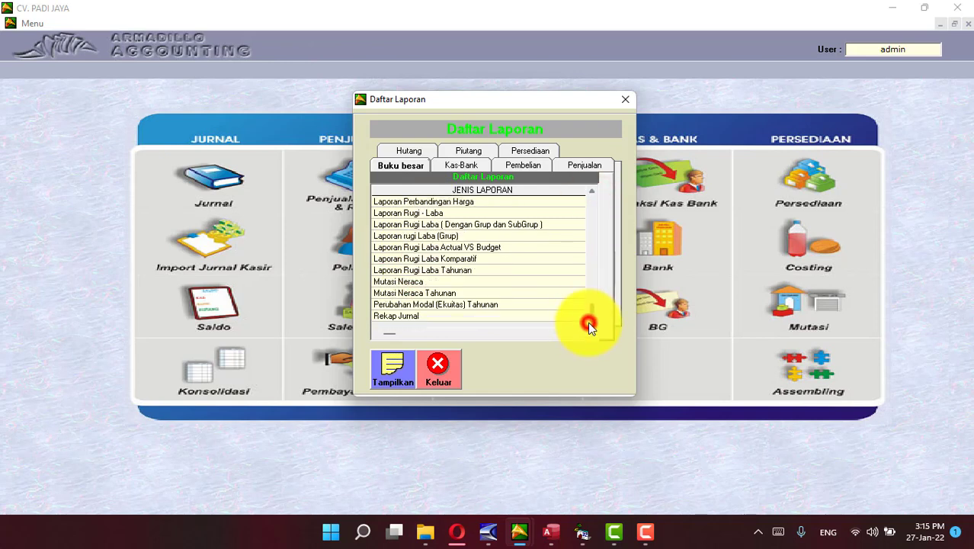
pyautogui.click(591, 190)
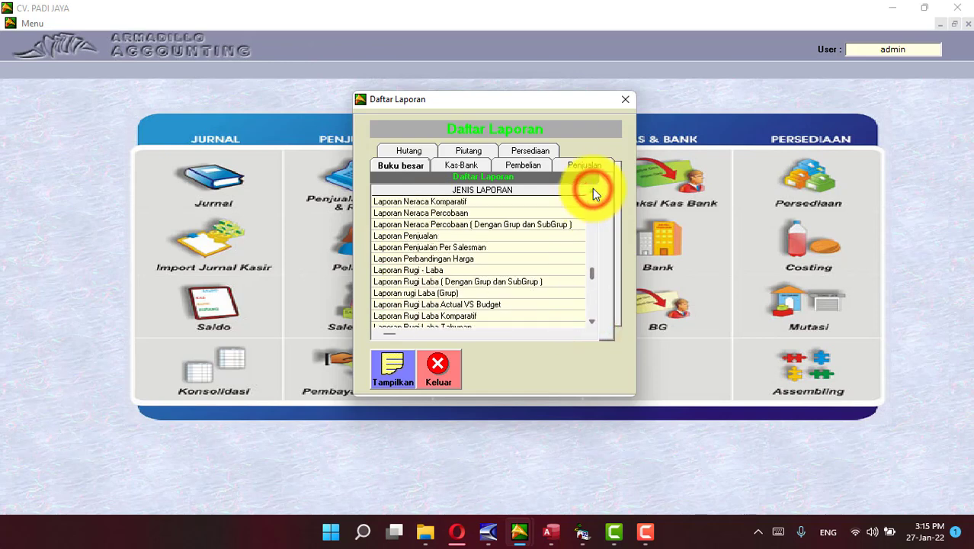
pyautogui.moveTo(593, 189); pyautogui.dragTo(592, 189)
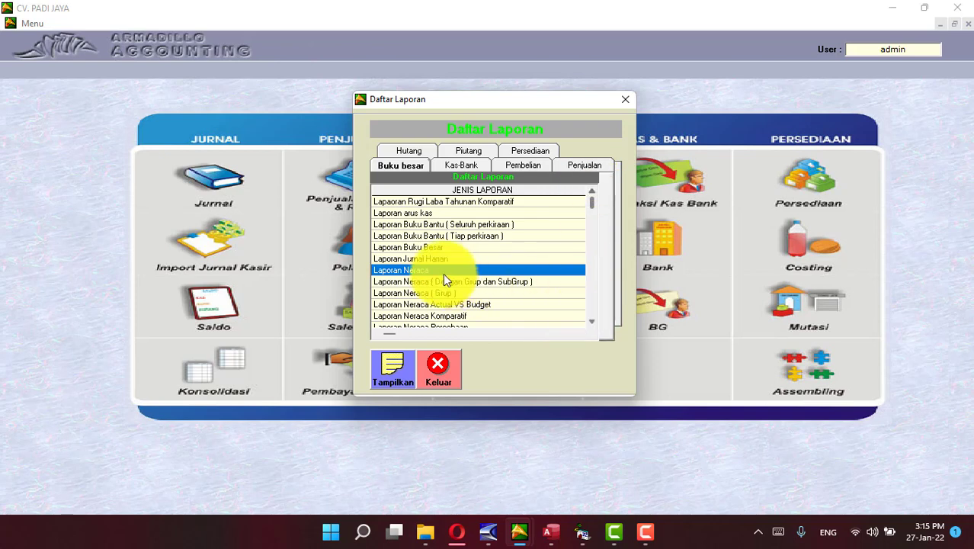
pyautogui.click(403, 271)
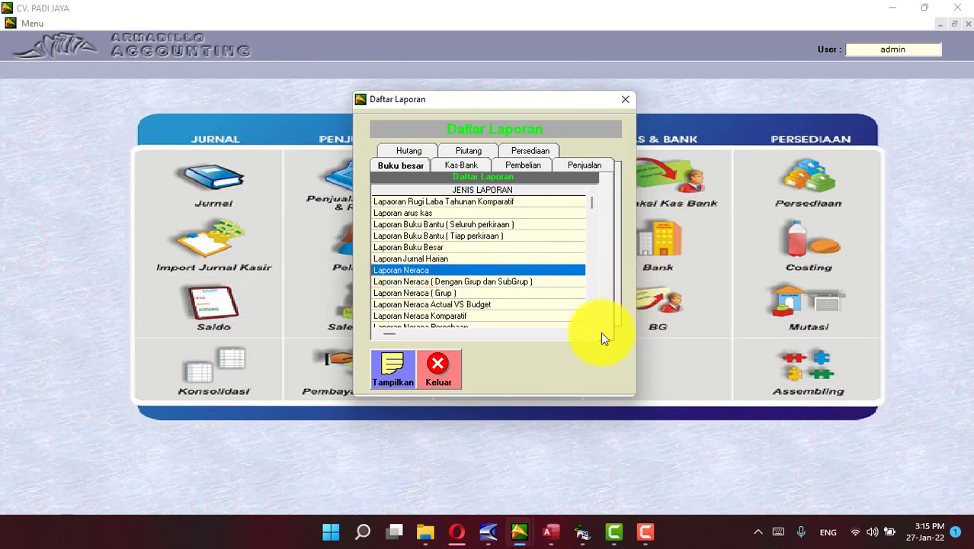
pyautogui.click(476, 202)
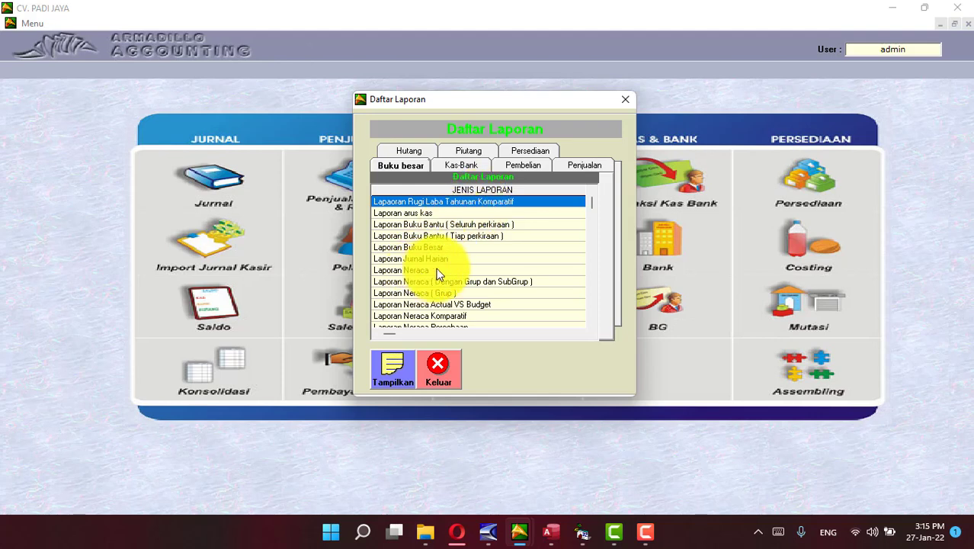
# Display the Laporan Rugi - Laba report for fiscal month 1 of 2022.
pyautogui.click(592, 328)
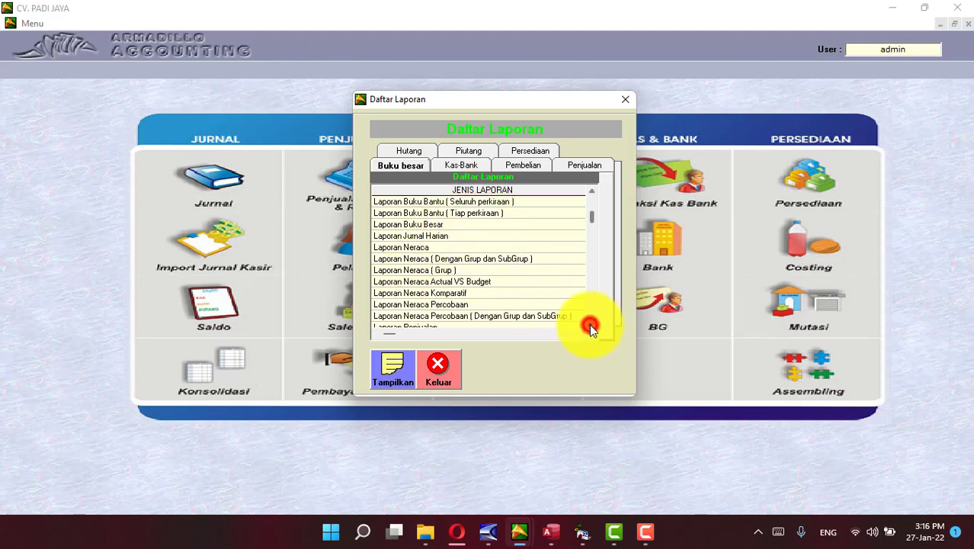
pyautogui.click(590, 325)
pyautogui.click(591, 325)
pyautogui.click(590, 324)
pyautogui.click(590, 325)
pyautogui.click(590, 325)
pyautogui.click(590, 324)
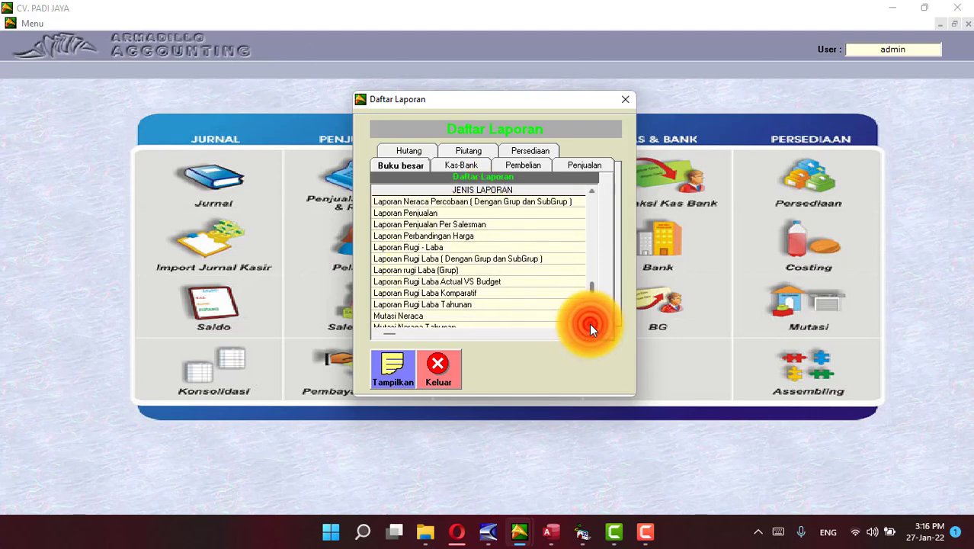
pyautogui.click(590, 324)
pyautogui.click(421, 237)
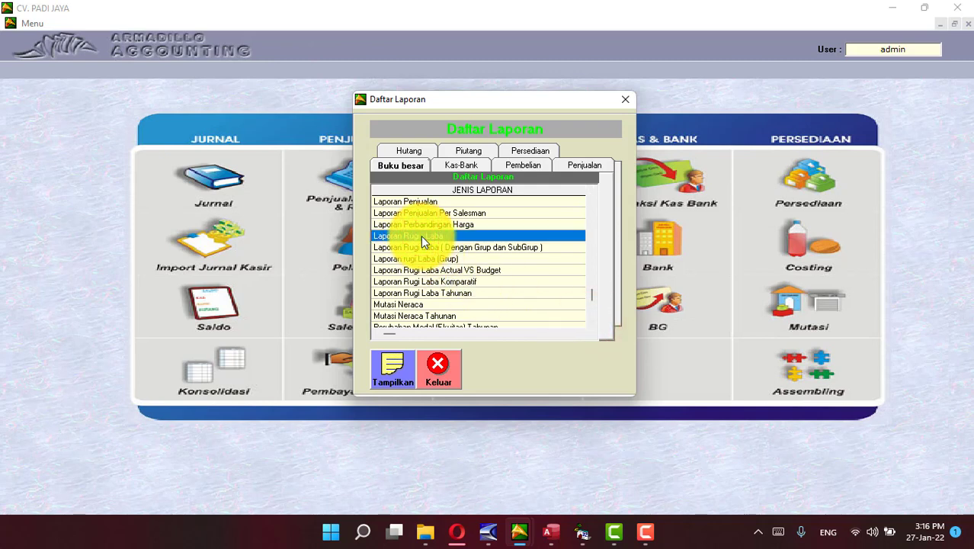
pyautogui.click(447, 293)
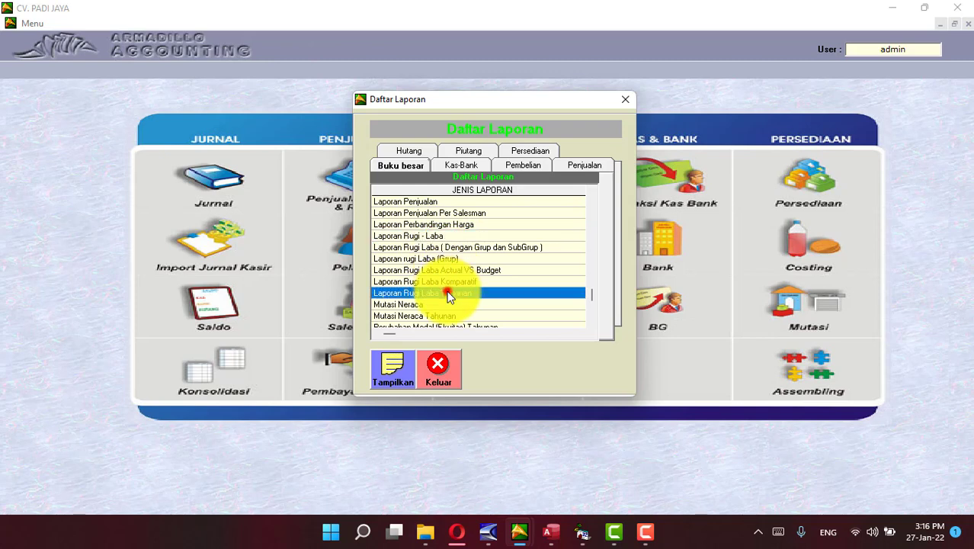
pyautogui.click(419, 236)
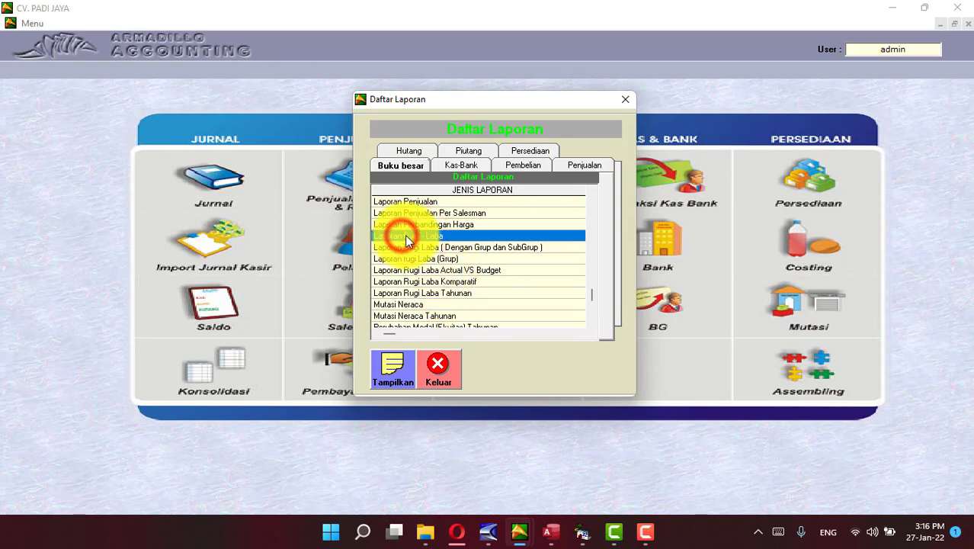
pyautogui.doubleClick(410, 240)
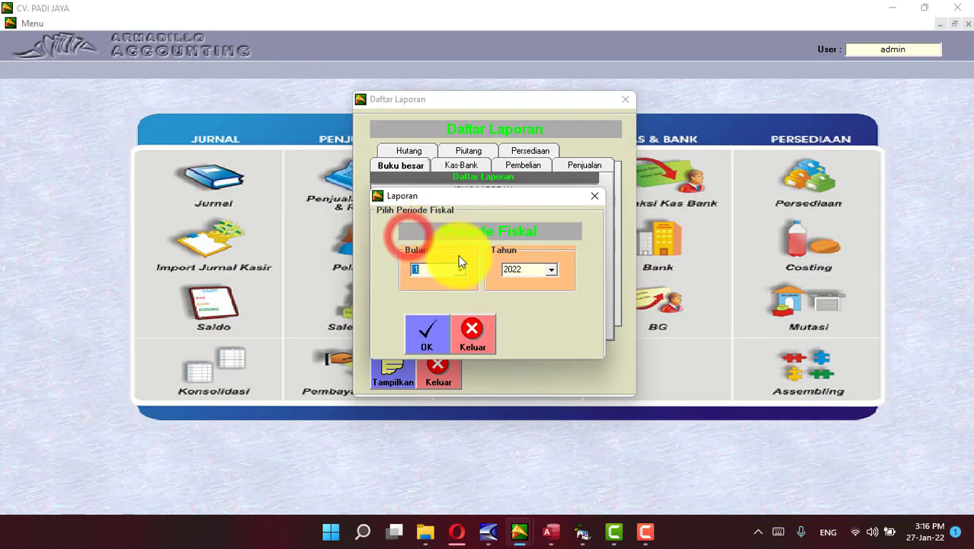
pyautogui.click(432, 343)
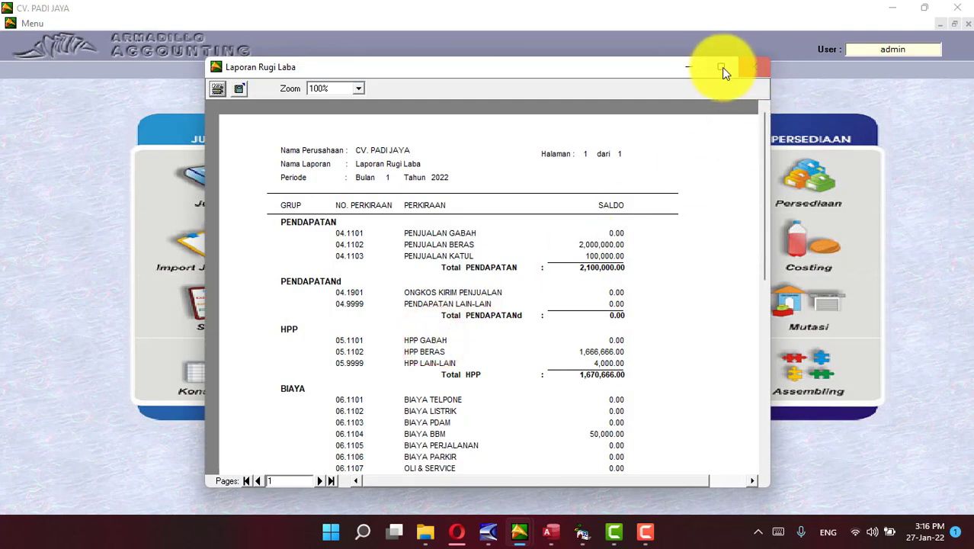
# Examine the maximized profit and loss report from income down to the month's profit, and close it along with the fiscal period dialog.
pyautogui.click(722, 67)
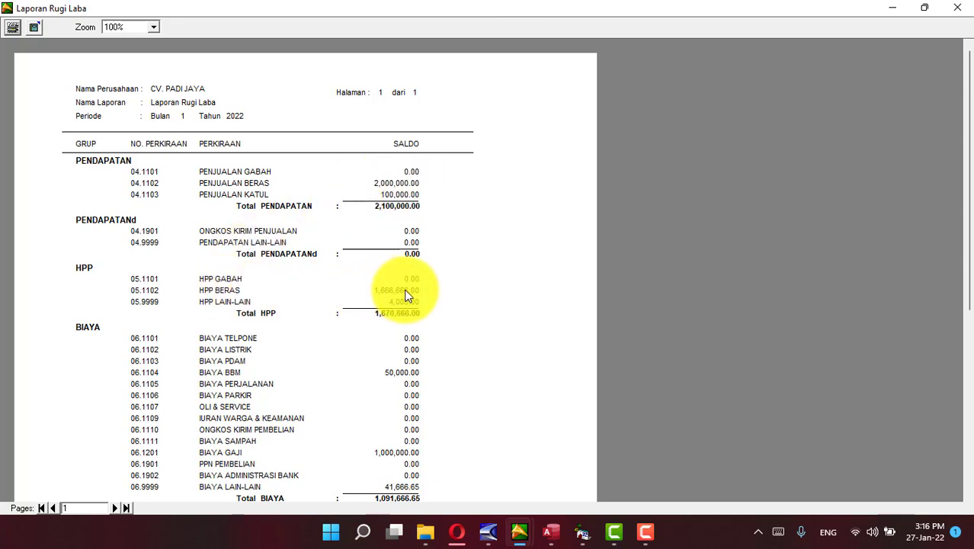
pyautogui.moveTo(970, 199); pyautogui.dragTo(966, 252)
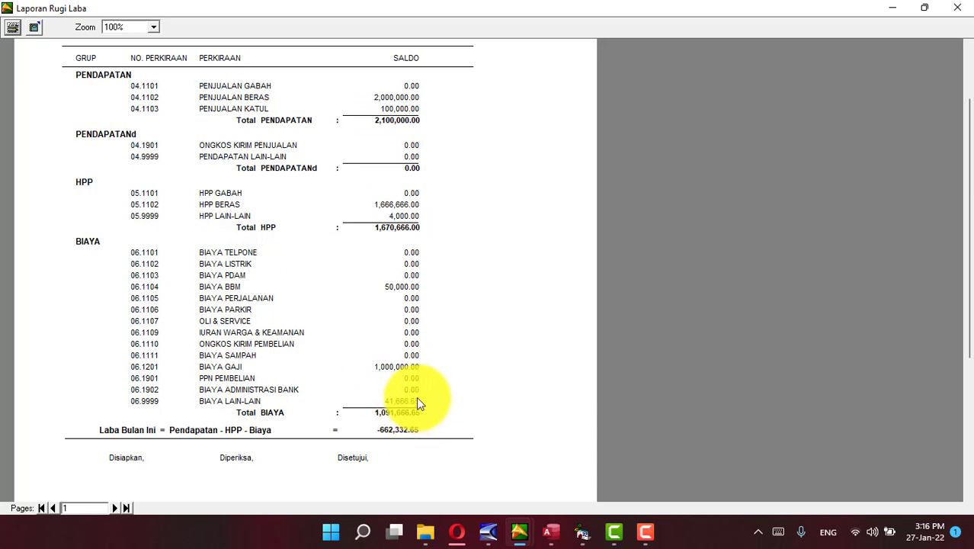
pyautogui.click(956, 19)
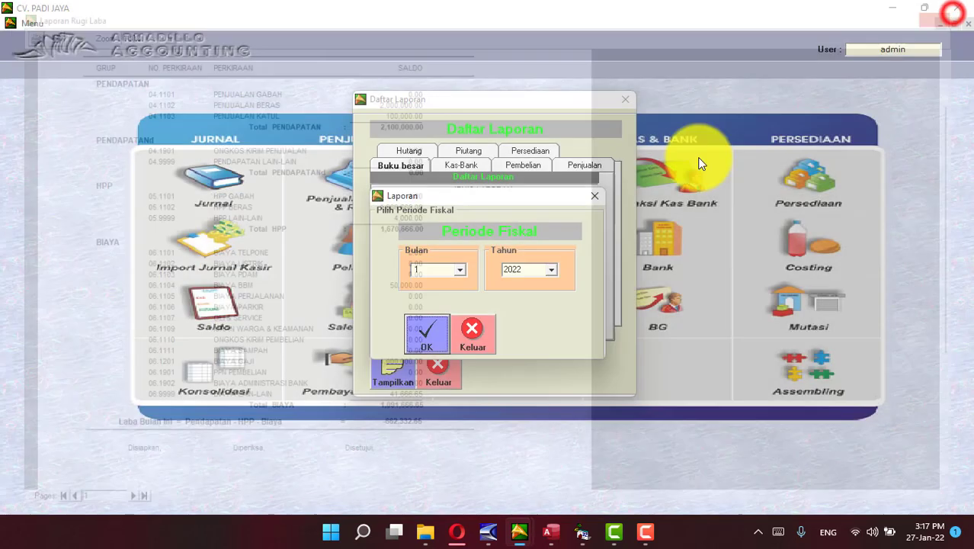
pyautogui.click(475, 334)
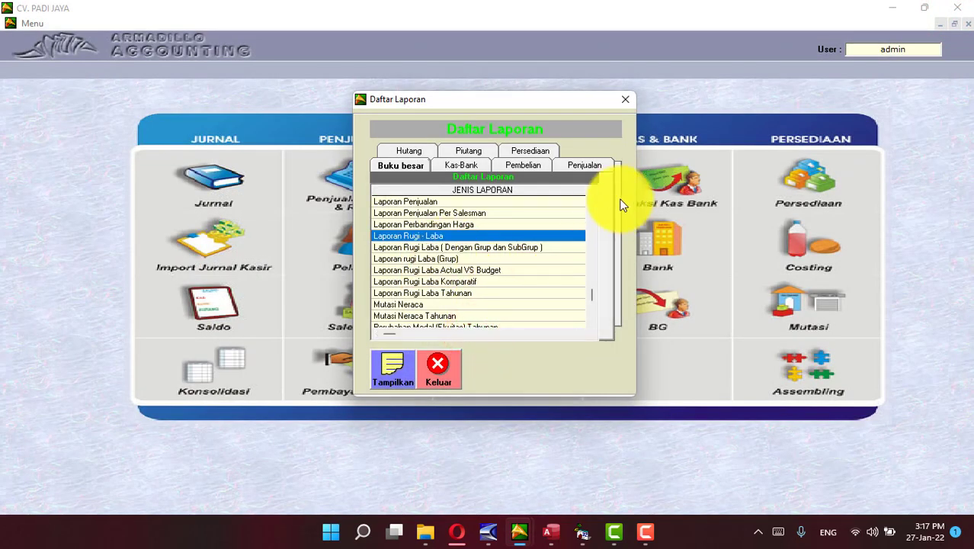
# Display the Laporan Neraca report from the general ledger reports for fiscal month 1 of 2022.
pyautogui.click(591, 190)
pyautogui.click(591, 190)
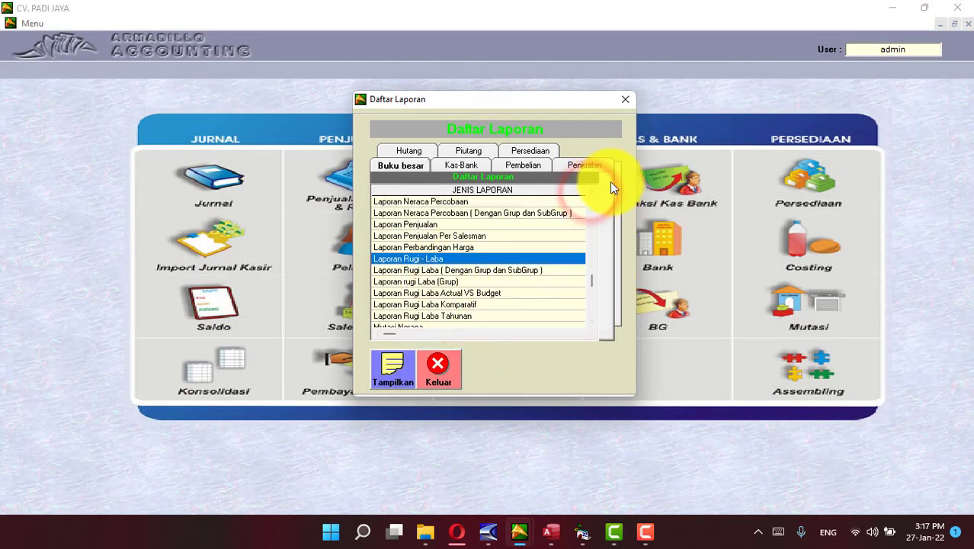
pyautogui.click(592, 191)
pyautogui.click(591, 191)
pyautogui.click(592, 190)
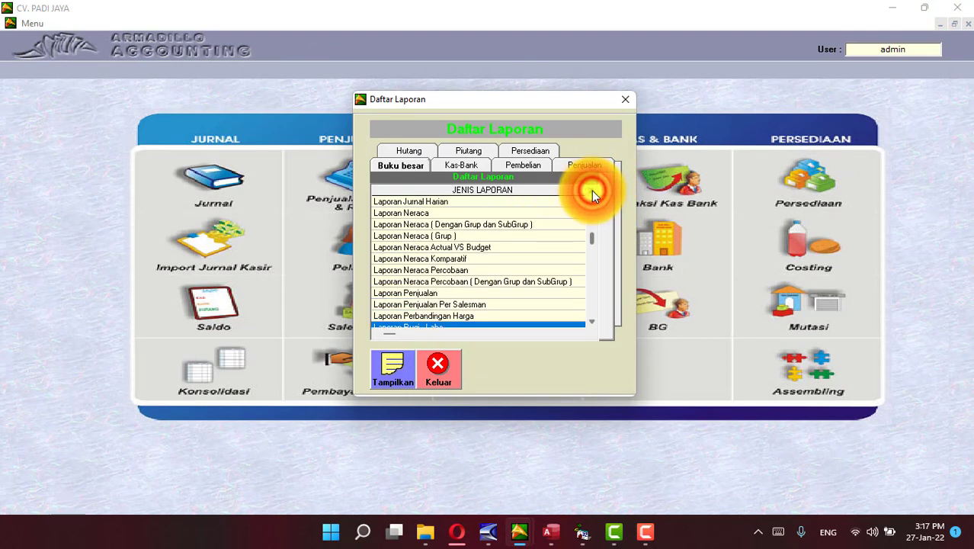
pyautogui.click(419, 213)
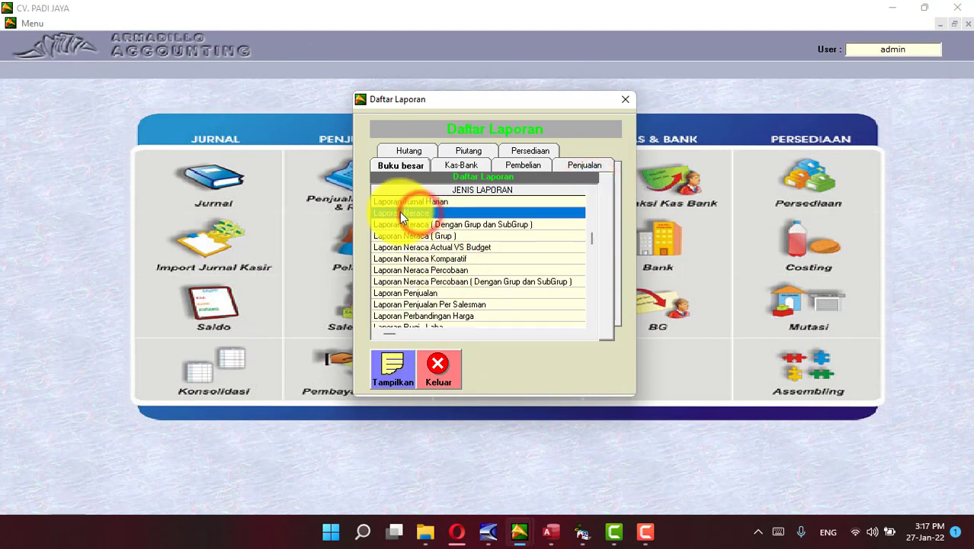
pyautogui.click(399, 374)
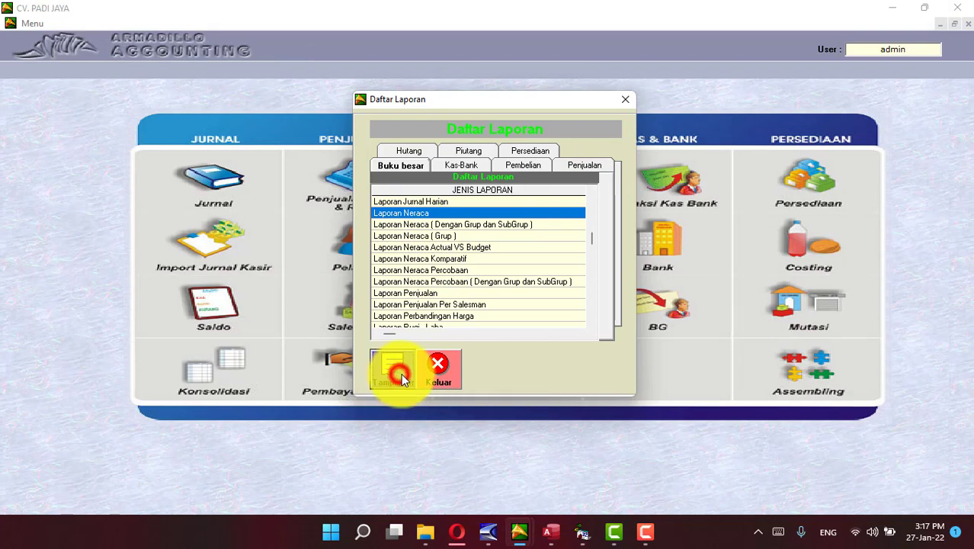
pyautogui.click(427, 330)
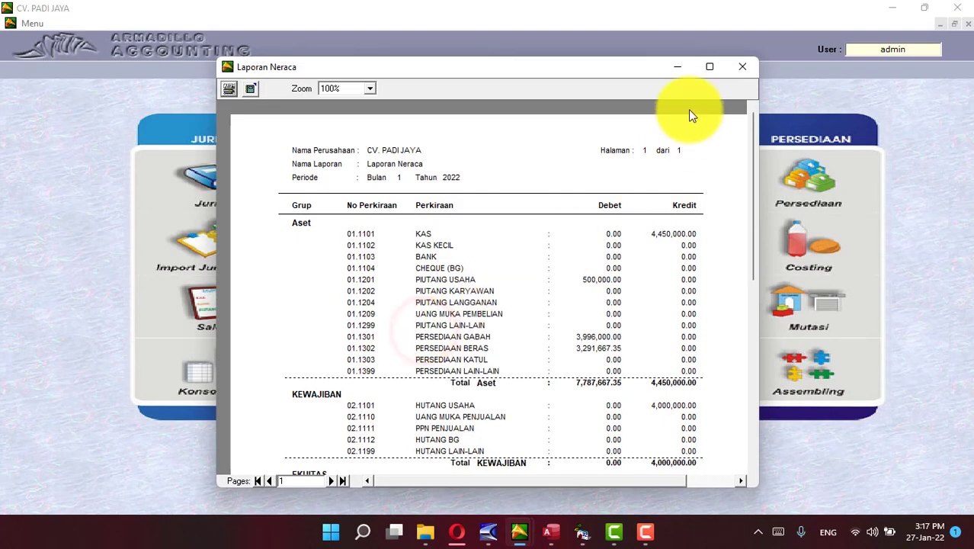
# Examine the maximized balance sheet report from assets down to the debit and credit totals, and close it along with the fiscal period dialog.
pyautogui.click(715, 67)
pyautogui.click(966, 152)
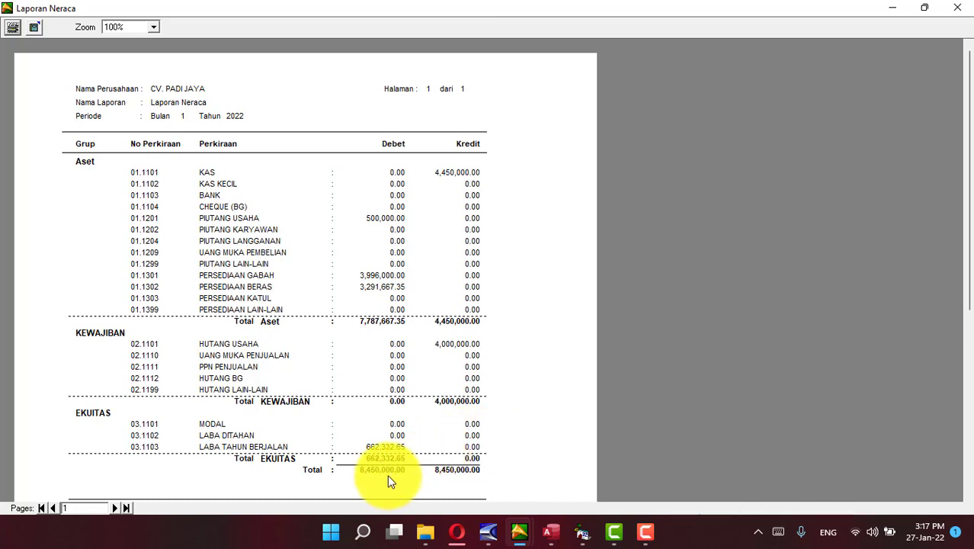
pyautogui.click(959, 11)
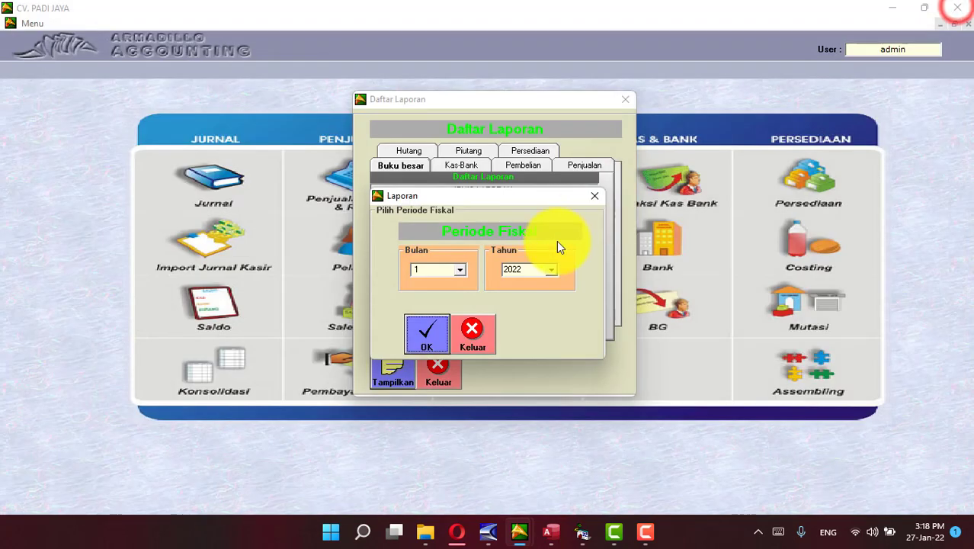
pyautogui.click(484, 331)
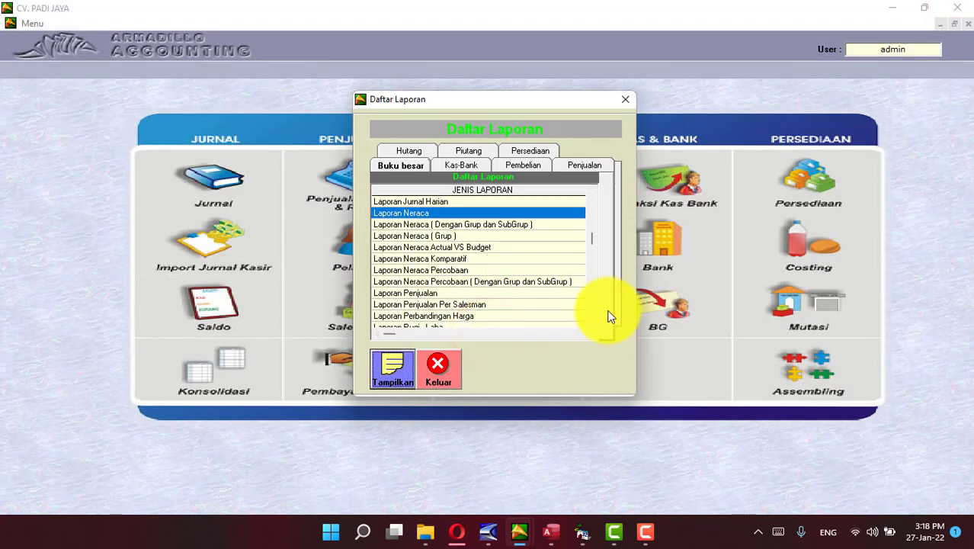
# Look through the payables (Hutang) and receivables (Piutang) report types, down to Laporan Umur Piutang (AR Aging).
pyautogui.click(411, 150)
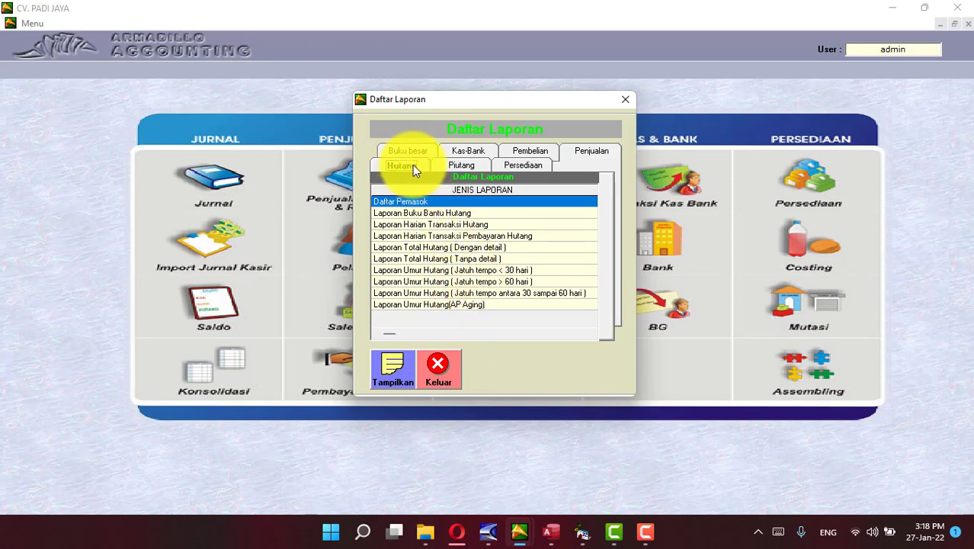
pyautogui.click(459, 167)
pyautogui.click(462, 247)
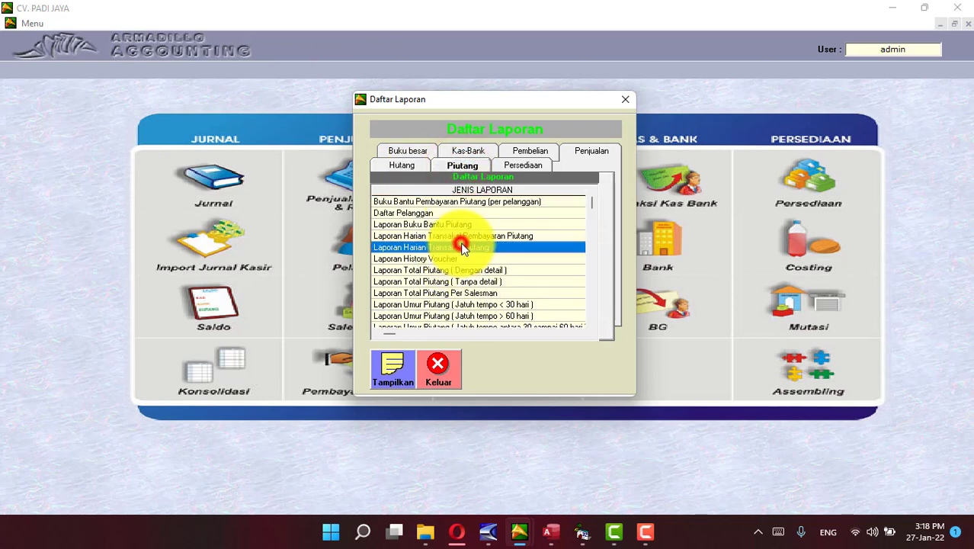
pyautogui.click(474, 281)
pyautogui.click(594, 323)
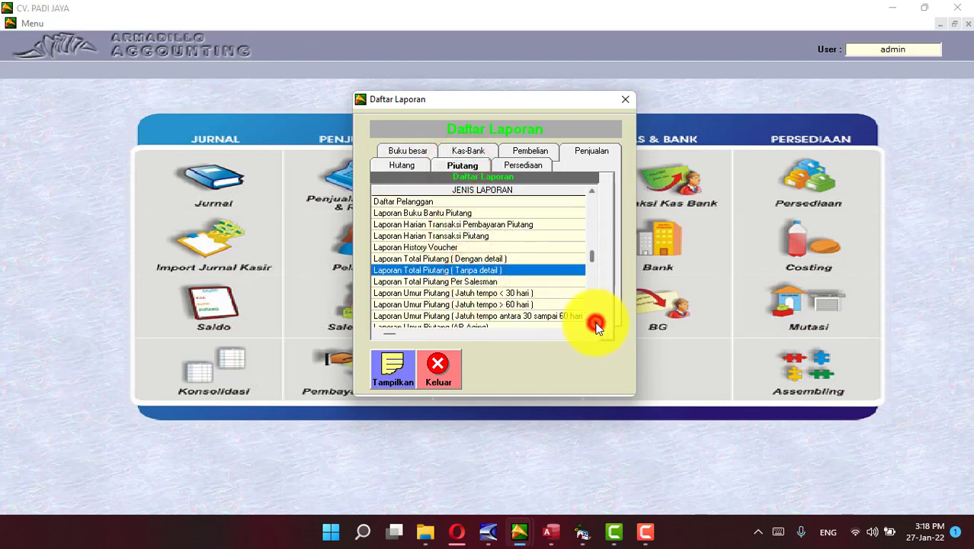
pyautogui.click(595, 323)
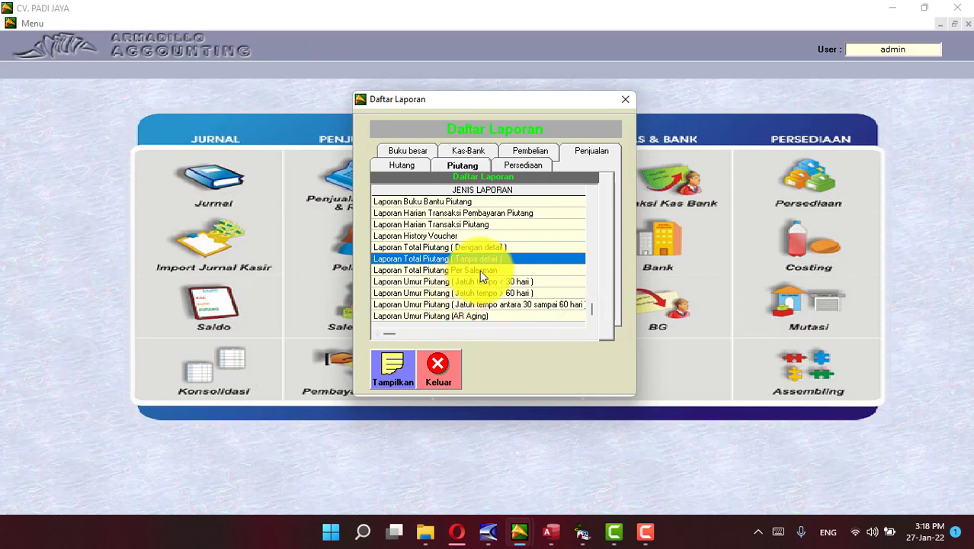
# Display the Kas-Bank report Laporan Harian Transaksi Kas Keluar for 27-Jan-22, and close it with its date range dialog.
pyautogui.click(464, 152)
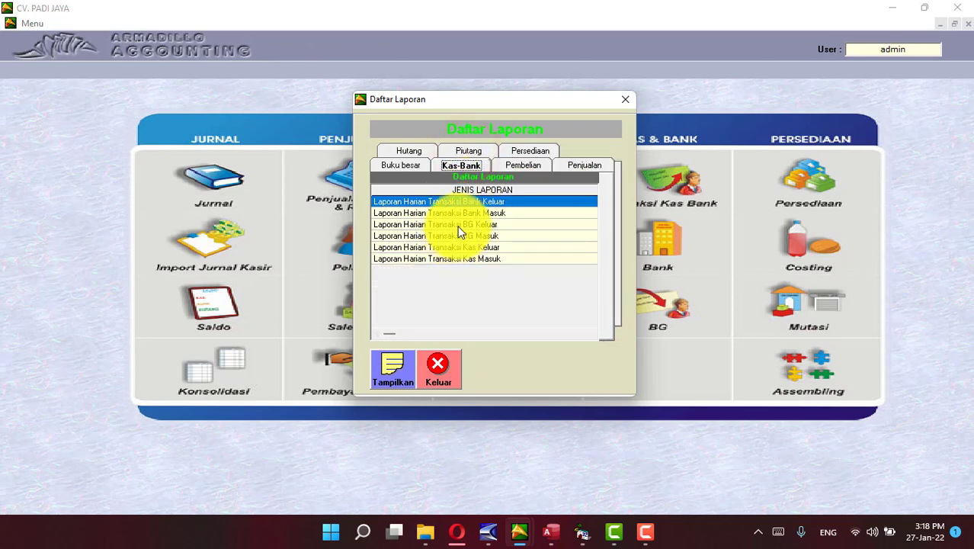
pyautogui.click(473, 247)
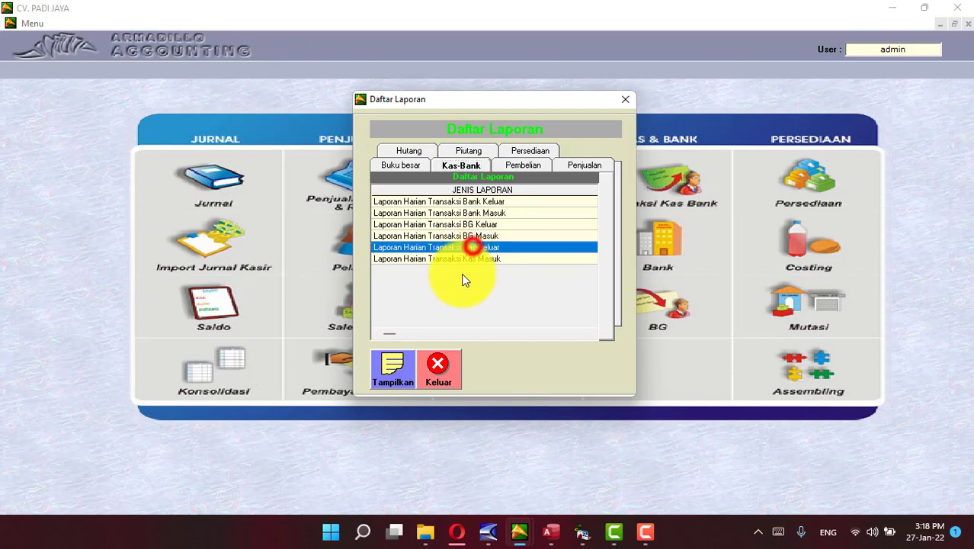
pyautogui.click(389, 378)
pyautogui.click(440, 331)
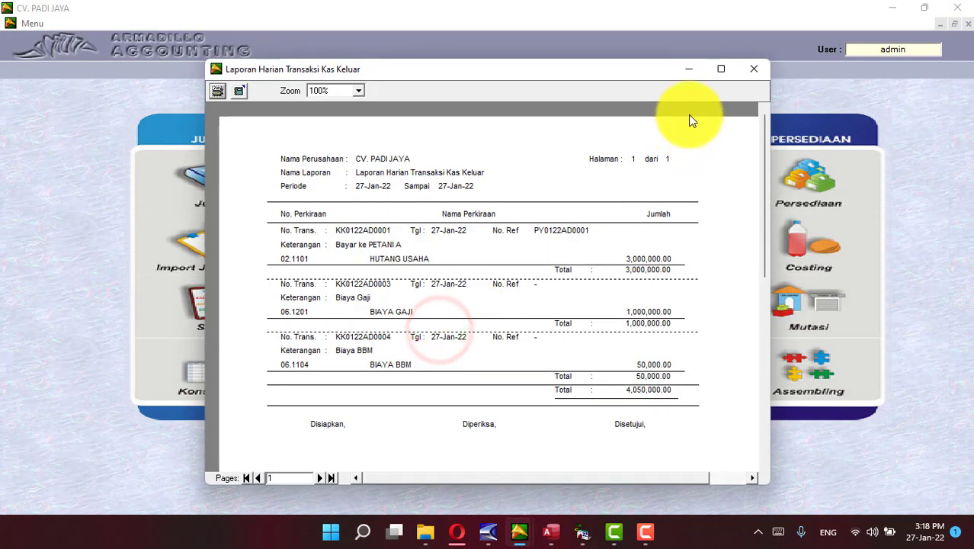
pyautogui.click(748, 75)
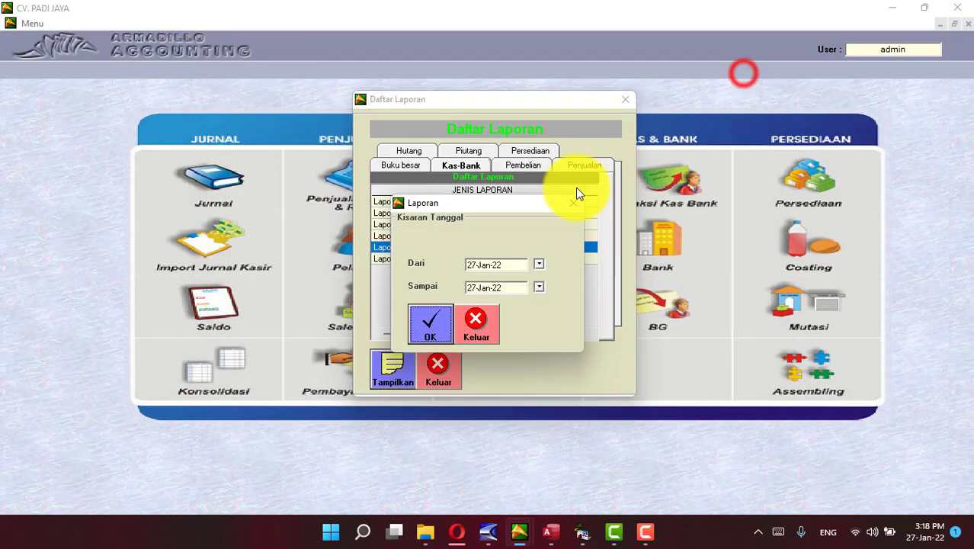
pyautogui.click(477, 325)
# Display the purchasing report Pembelian Per Pemasok for 27-Jan-22, and close it with its date range dialog.
pyautogui.click(524, 167)
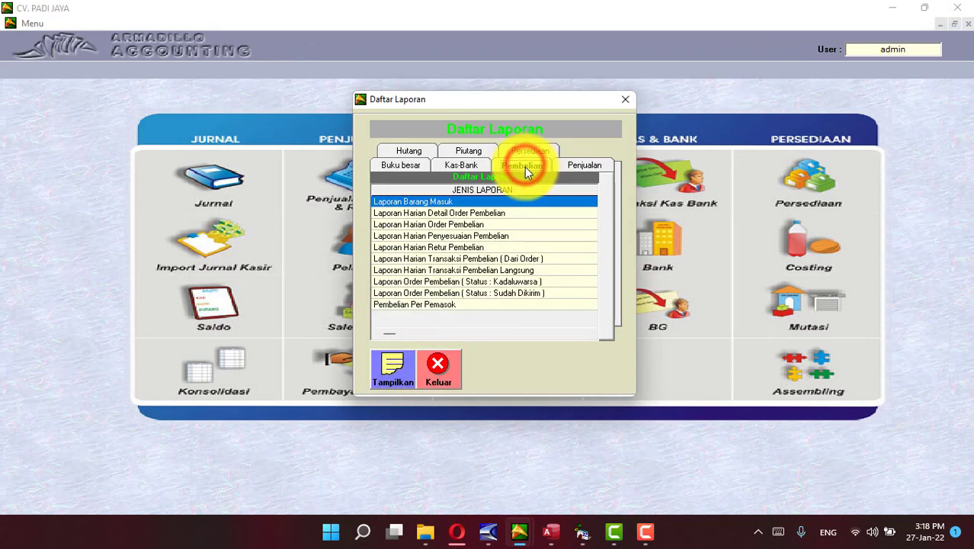
pyautogui.click(501, 272)
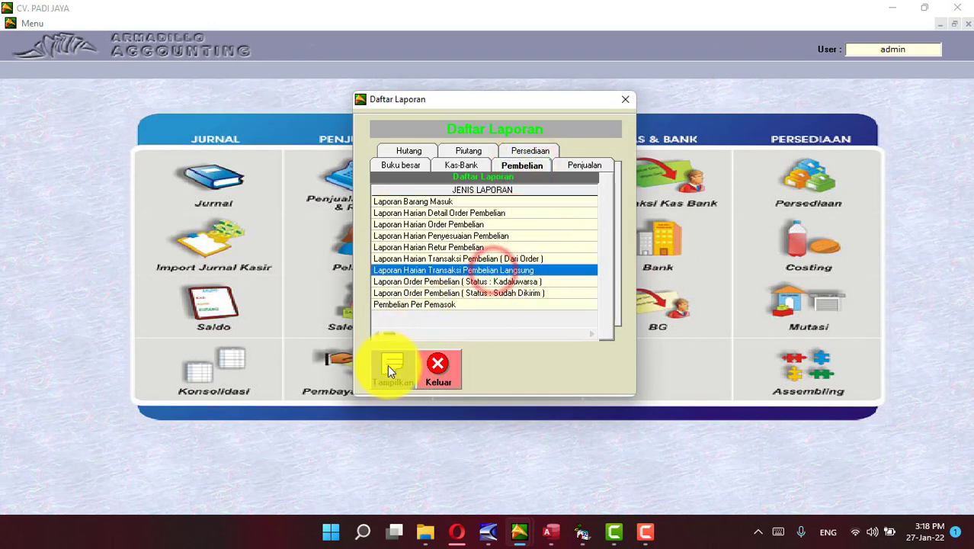
pyautogui.click(444, 304)
pyautogui.click(390, 372)
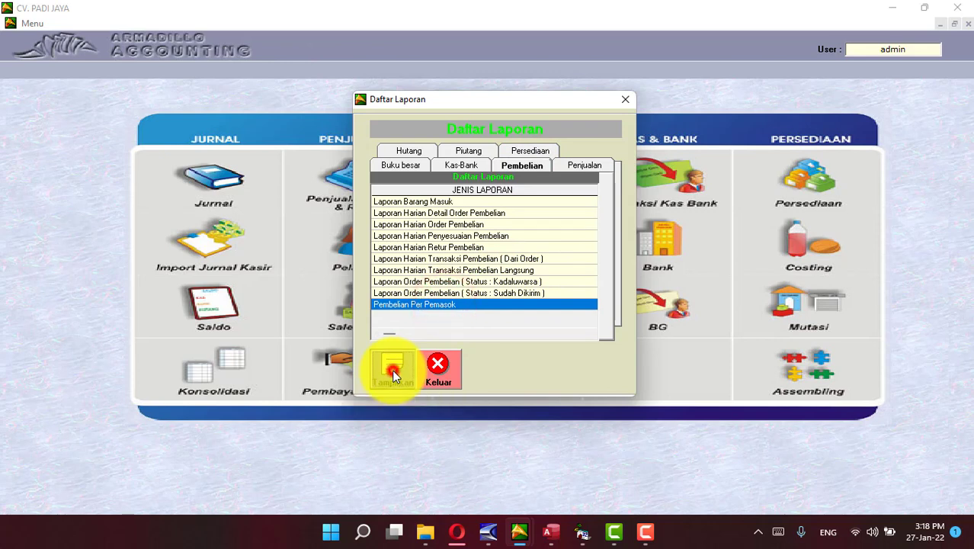
pyautogui.click(433, 322)
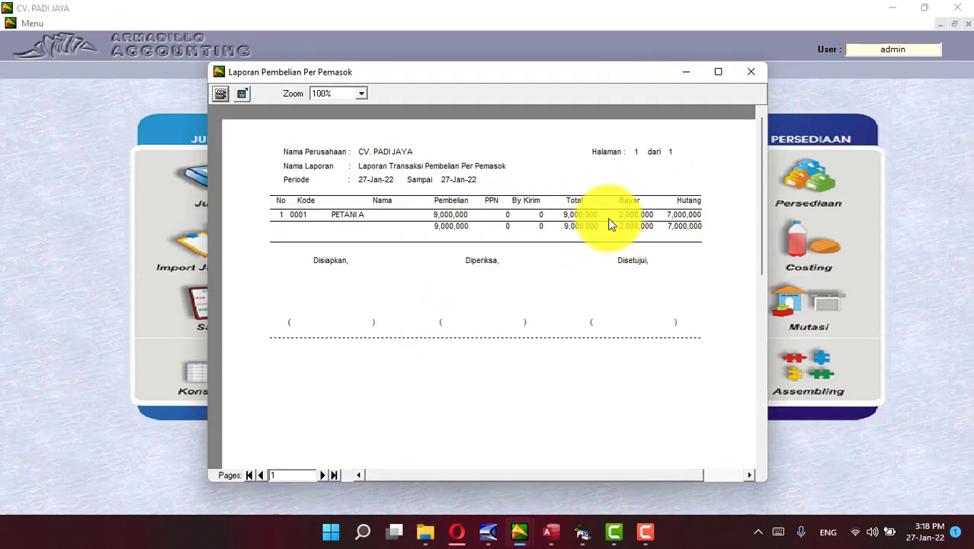
pyautogui.click(747, 75)
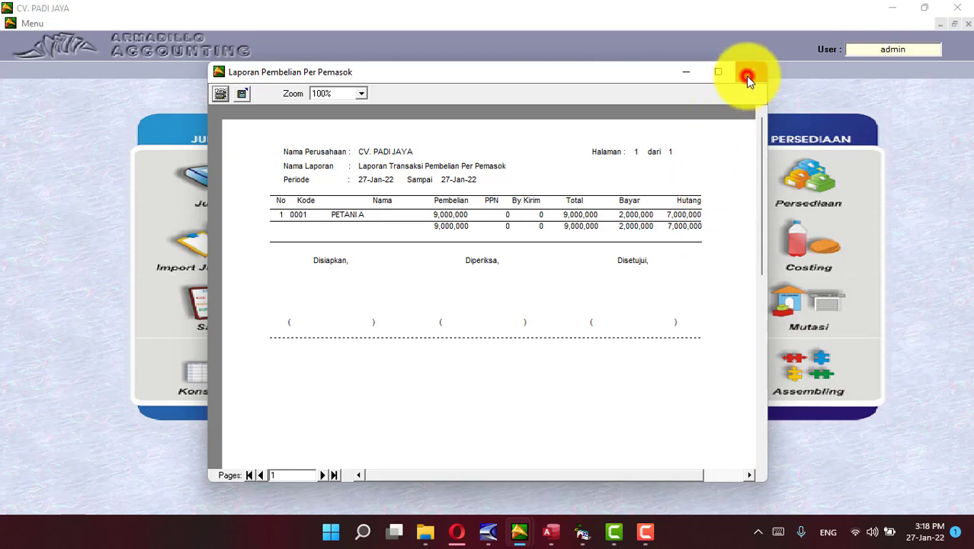
pyautogui.click(480, 320)
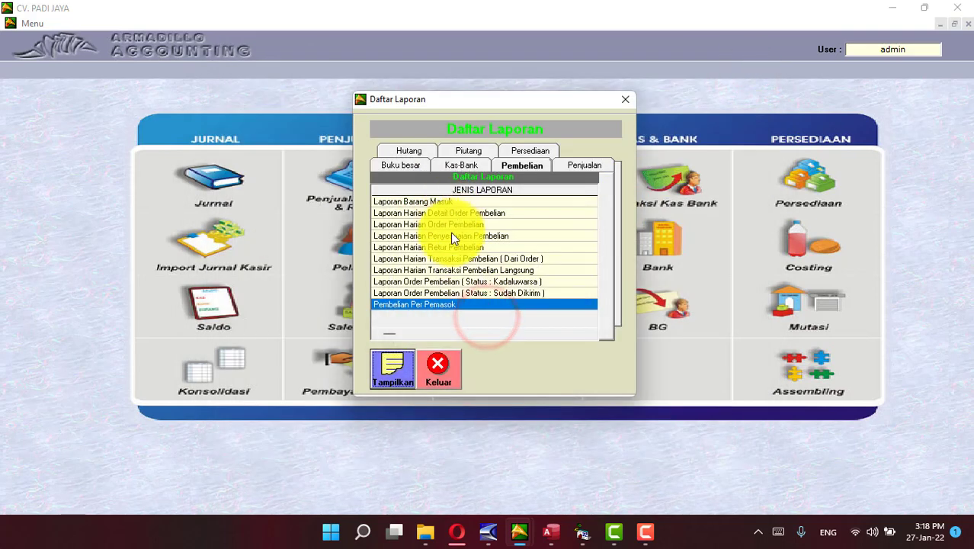
# Display the sales report Penjualan Per Pelanggan for 27-Jan-22, and close it with its date range dialog.
pyautogui.click(581, 166)
pyautogui.click(590, 321)
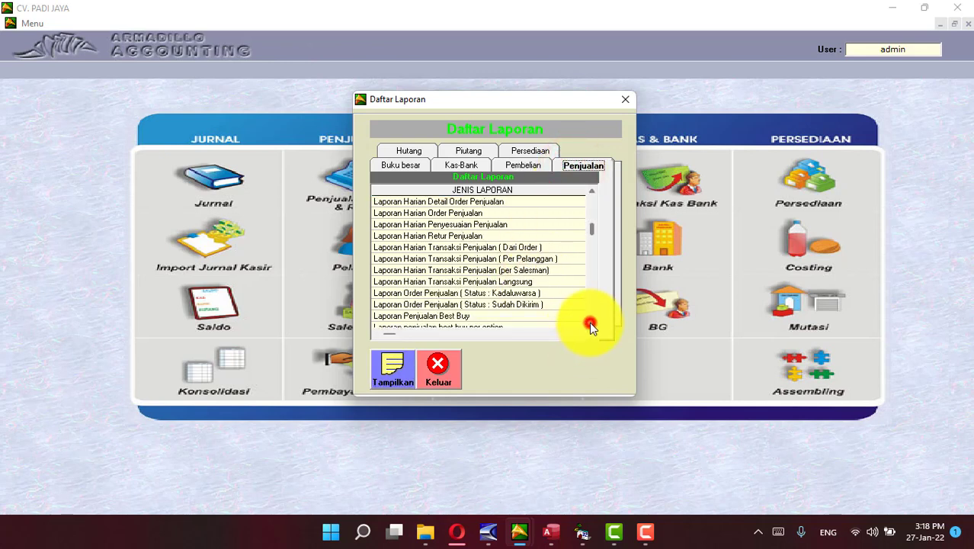
pyautogui.click(460, 315)
pyautogui.click(393, 374)
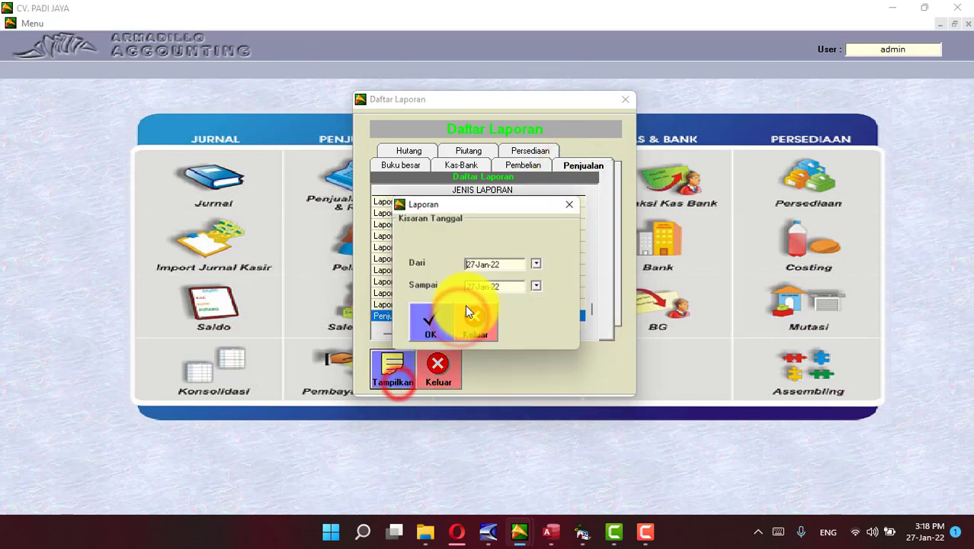
pyautogui.click(440, 324)
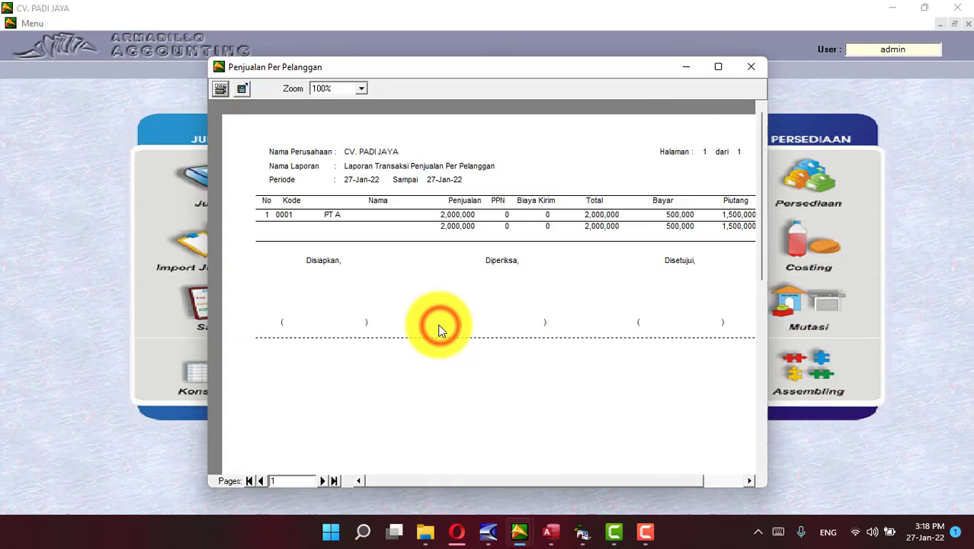
pyautogui.click(744, 68)
pyautogui.click(480, 329)
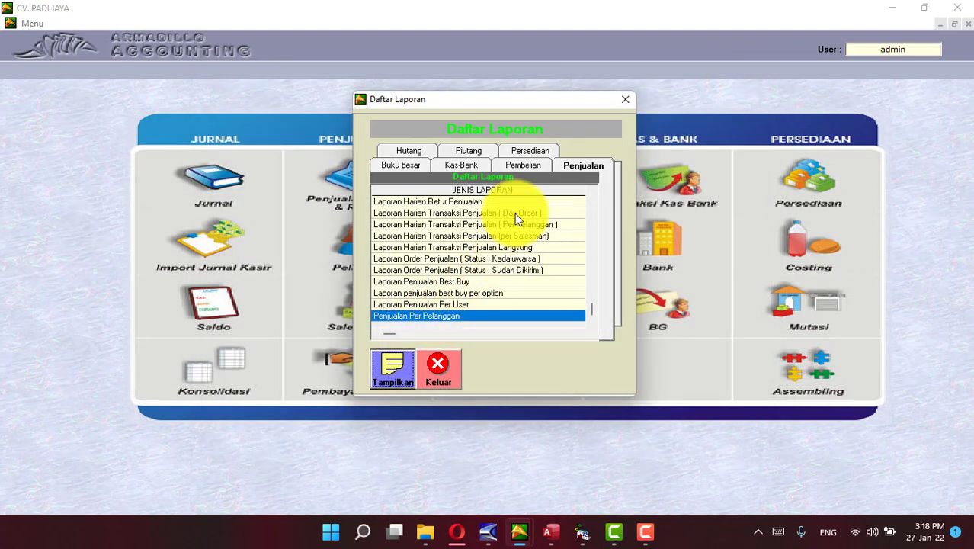
# Look at the inventory (Persediaan) report types and view the item list (Daftar Barang), closing the list again.
pyautogui.click(535, 152)
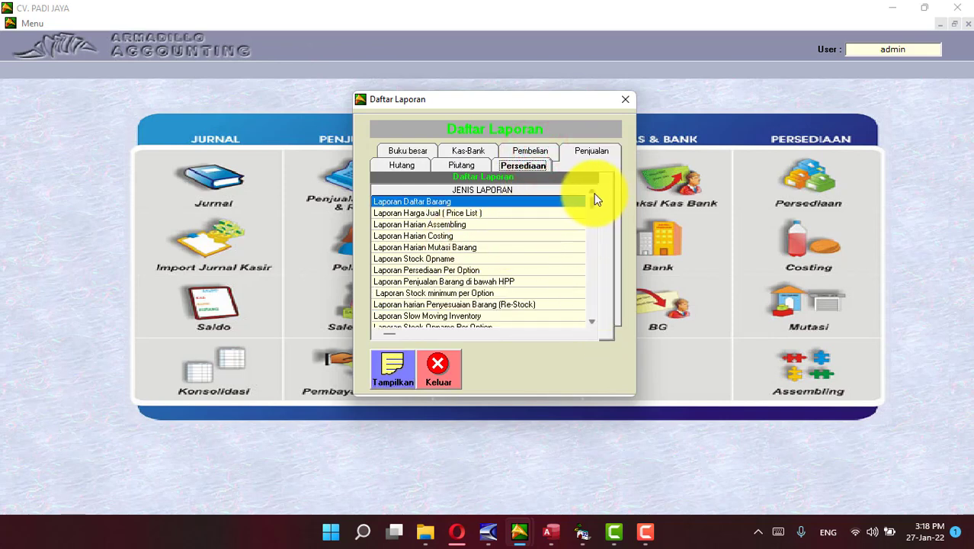
pyautogui.click(812, 185)
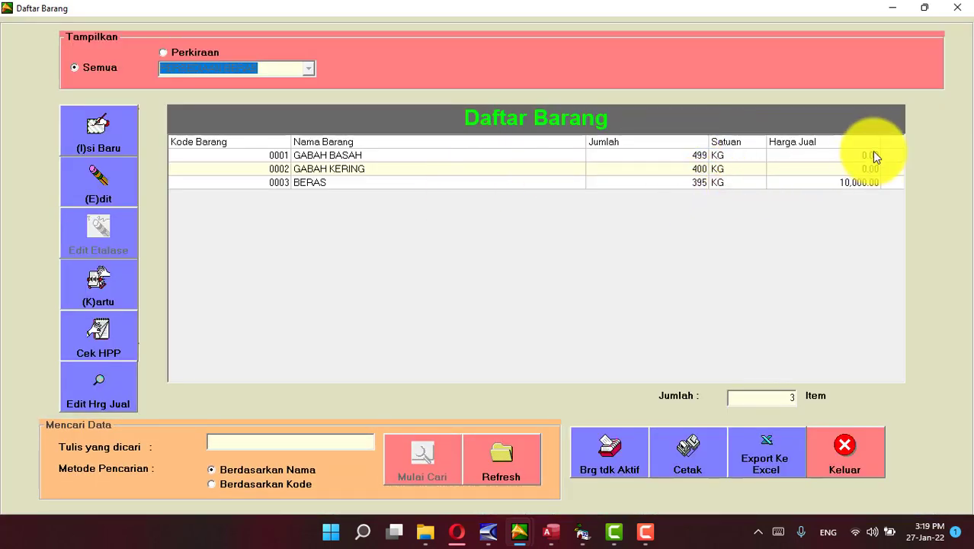
pyautogui.click(830, 453)
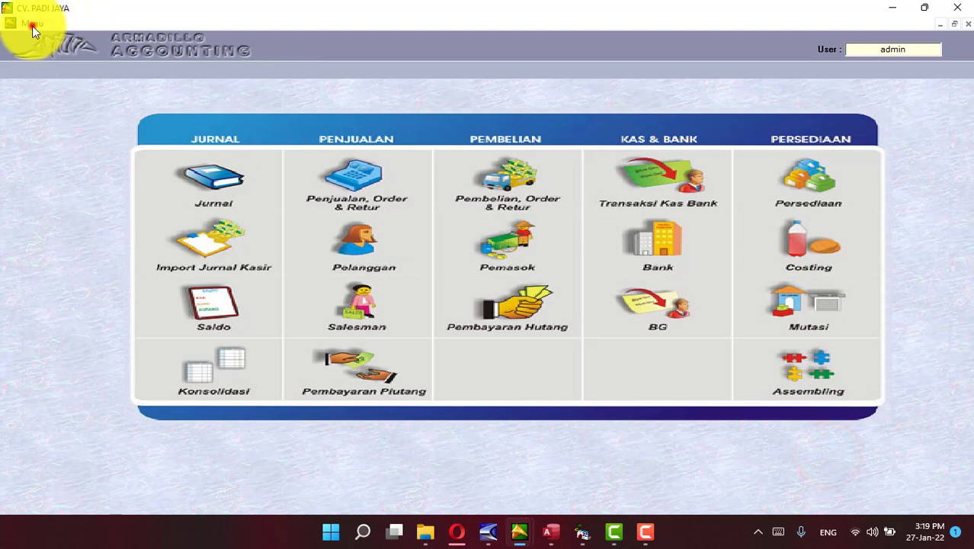
# Reopen the report list and display the inventory report Laporan Persediaan Barang, checking its total value.
pyautogui.click(32, 26)
pyautogui.click(71, 111)
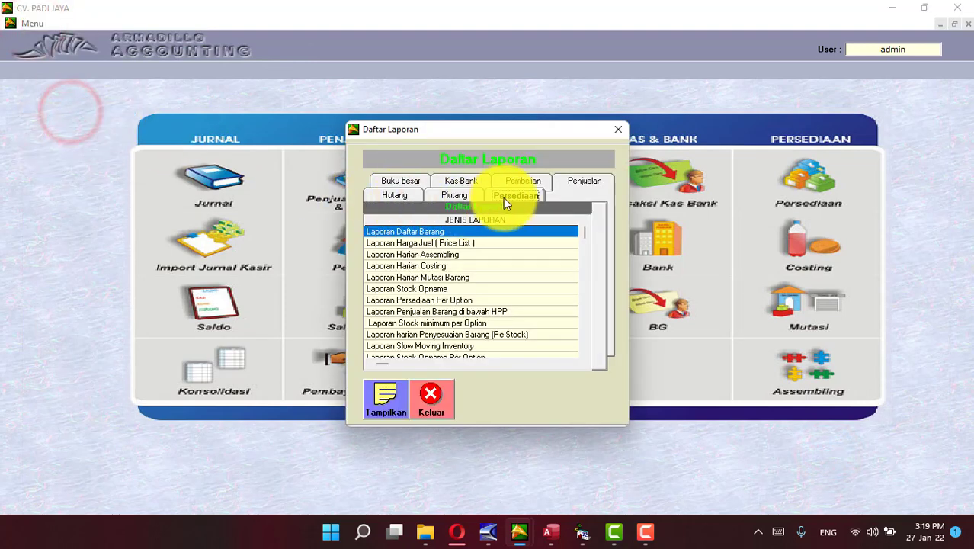
pyautogui.click(508, 197)
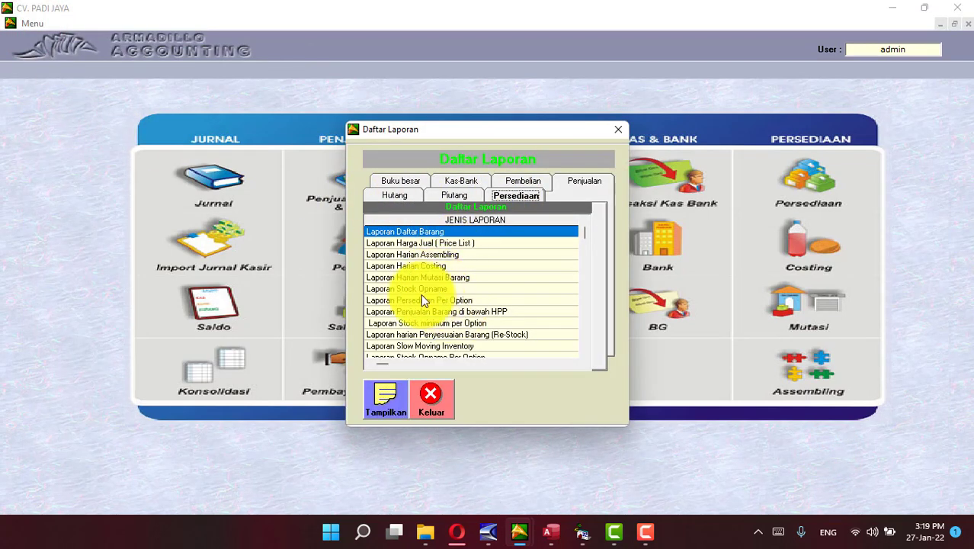
pyautogui.click(586, 350)
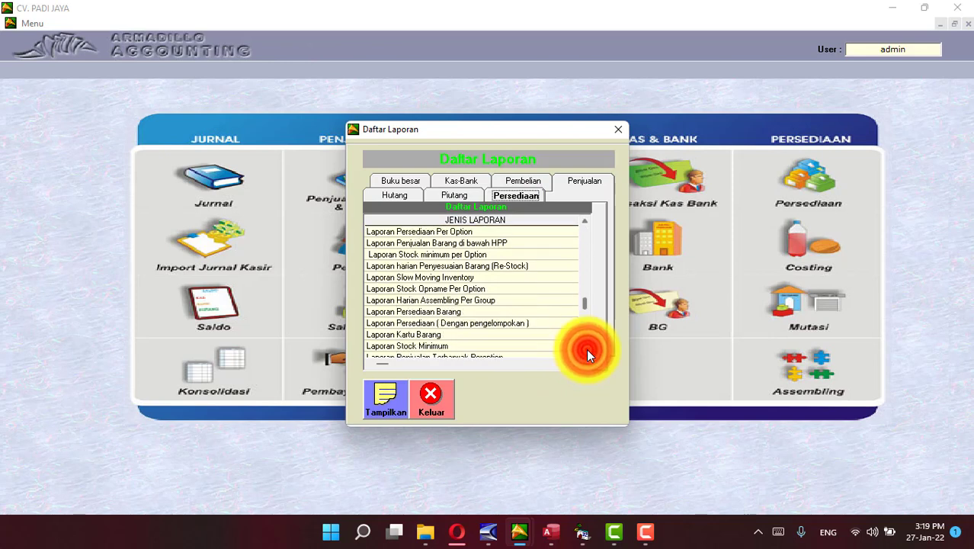
pyautogui.click(445, 300)
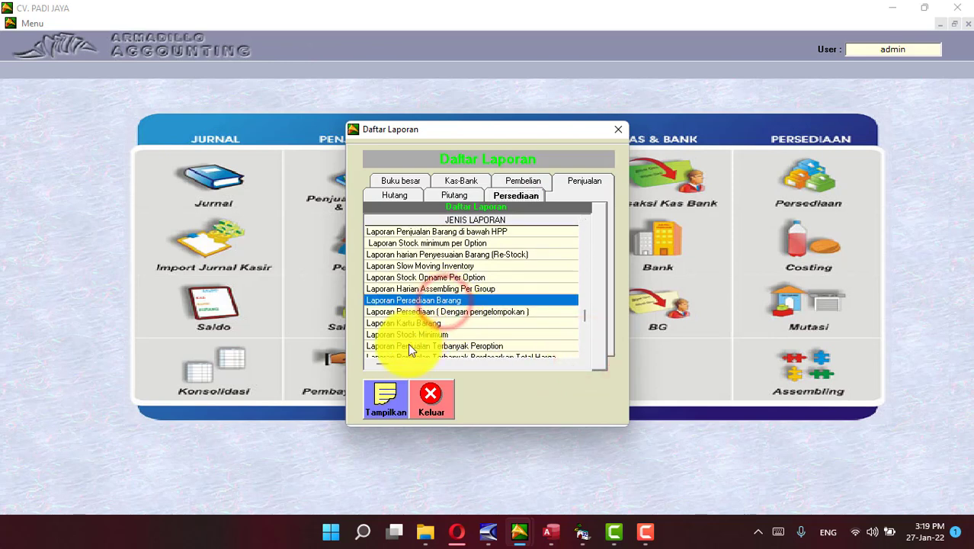
pyautogui.click(386, 397)
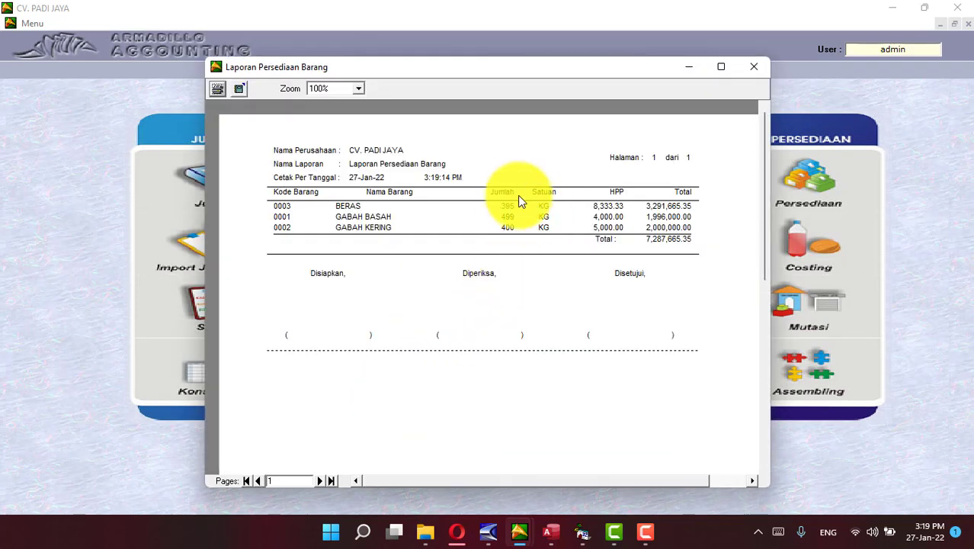
pyautogui.click(641, 235)
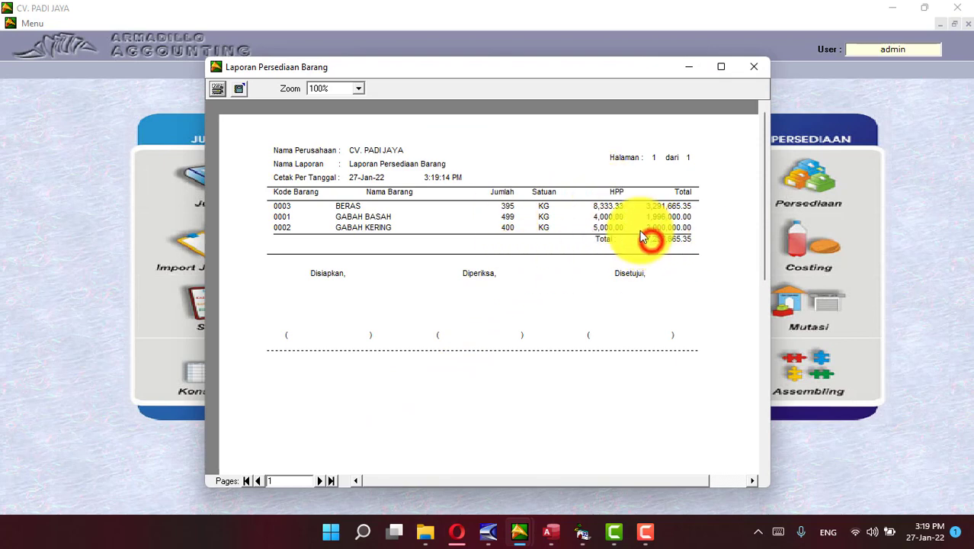
# Close the Laporan Persediaan Barang report, look through the other inventory (Persediaan) report types, and close the report list.
pyautogui.click(759, 68)
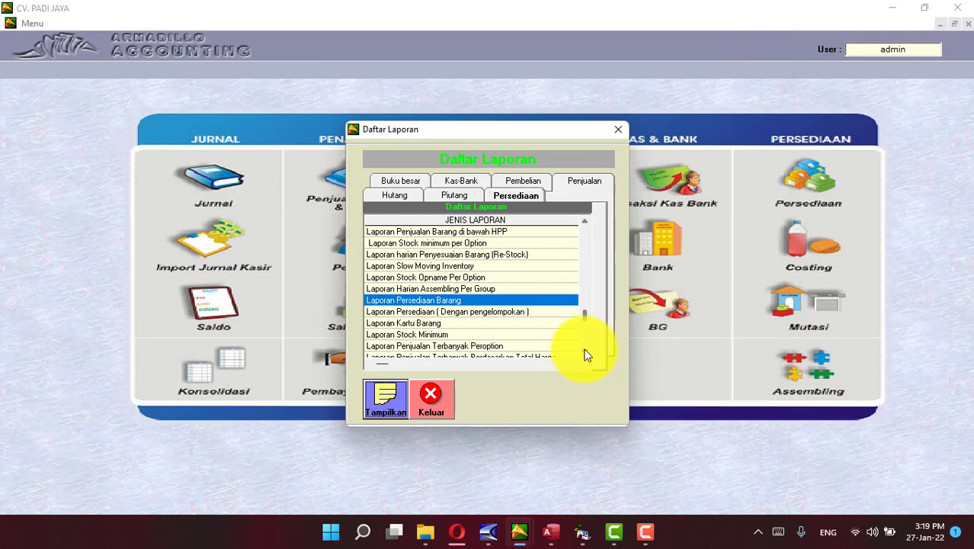
pyautogui.click(584, 352)
pyautogui.click(584, 222)
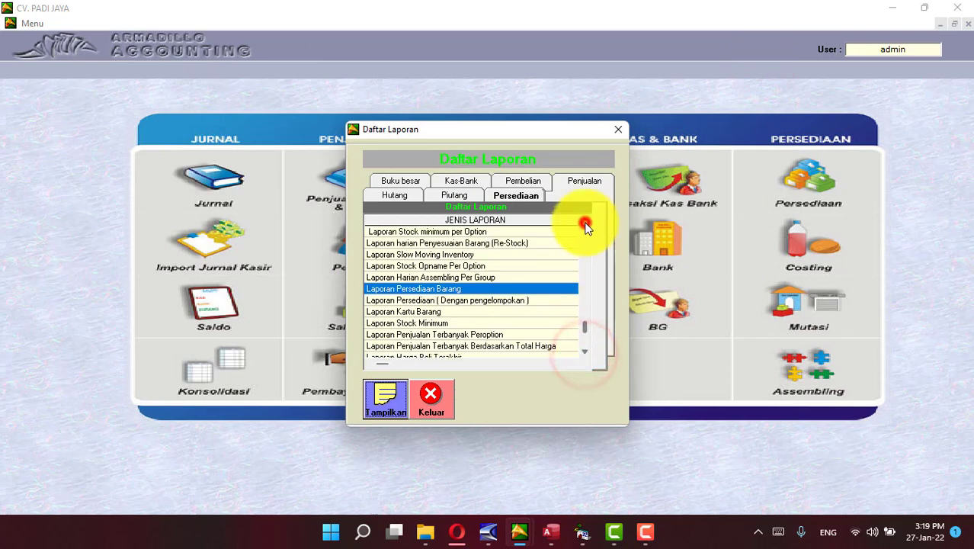
pyautogui.click(585, 222)
pyautogui.click(585, 221)
pyautogui.click(584, 222)
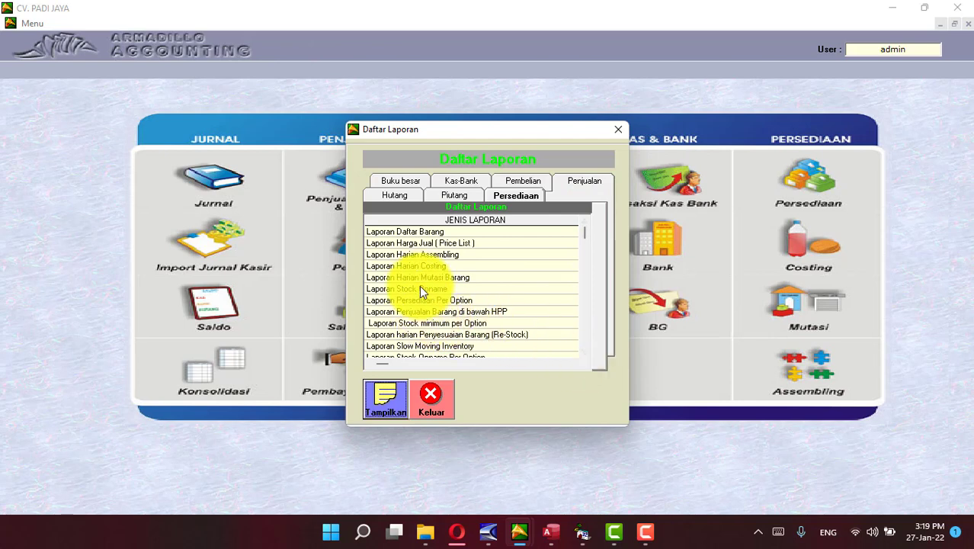
pyautogui.click(586, 355)
pyautogui.click(586, 355)
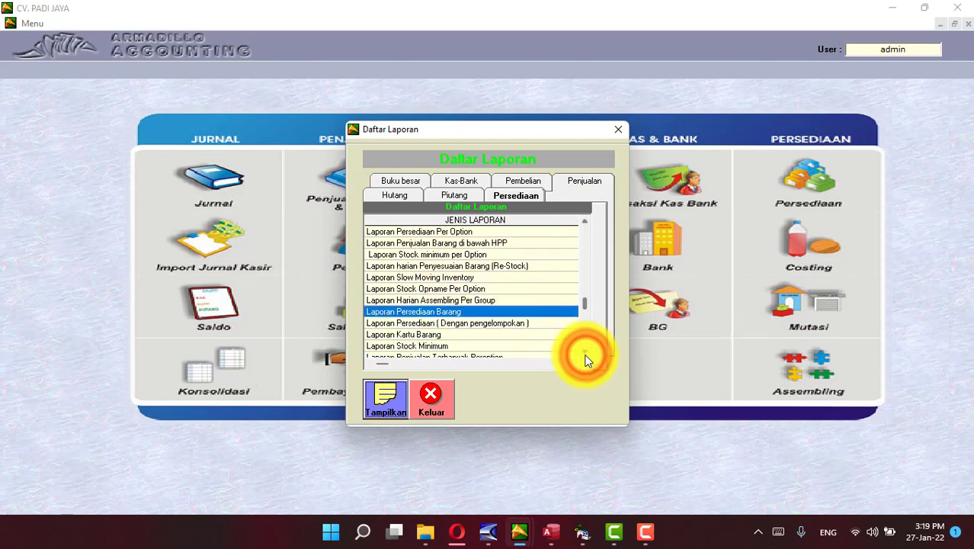
pyautogui.click(431, 401)
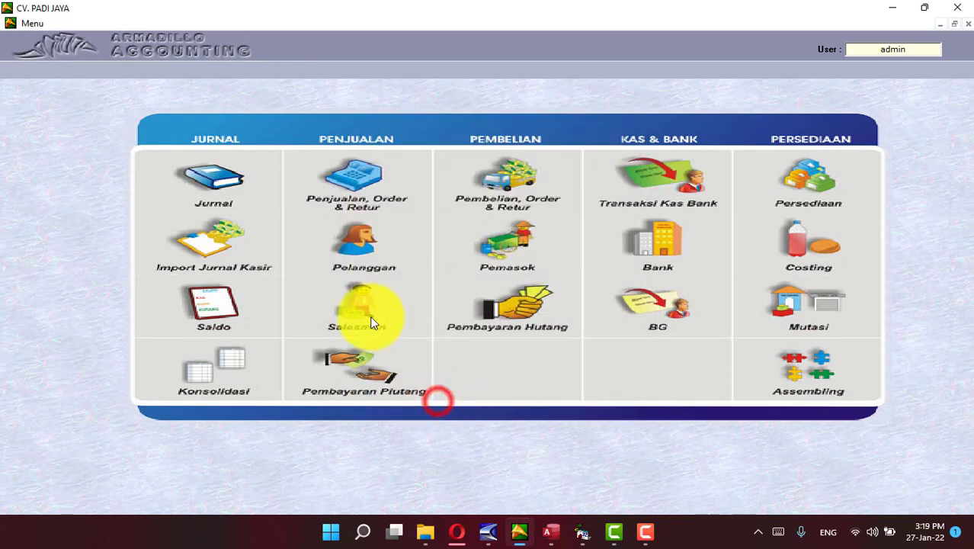
# Reopen the report list (Daftar Laporan) to view the general ledger (Buku besar) report types, and close it.
pyautogui.click(31, 24)
pyautogui.click(64, 110)
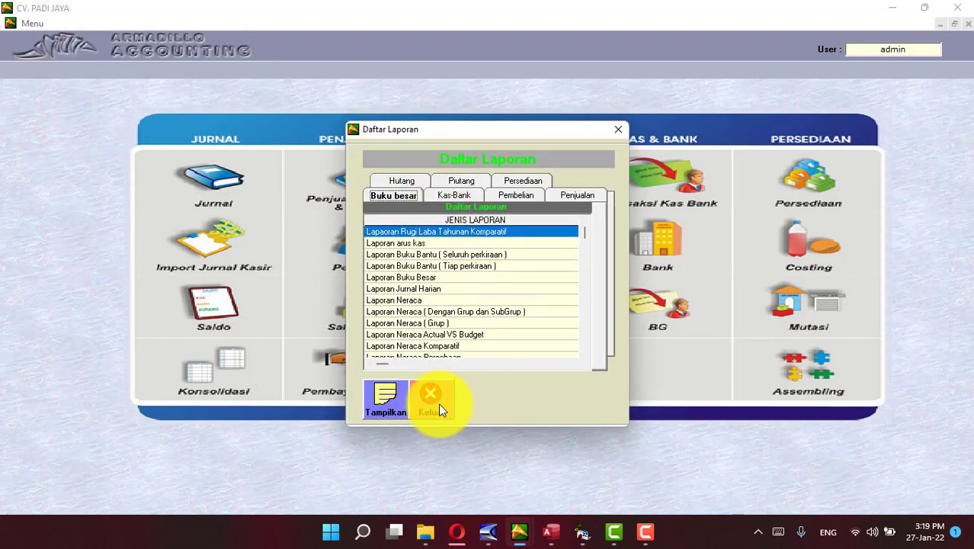
pyautogui.click(438, 402)
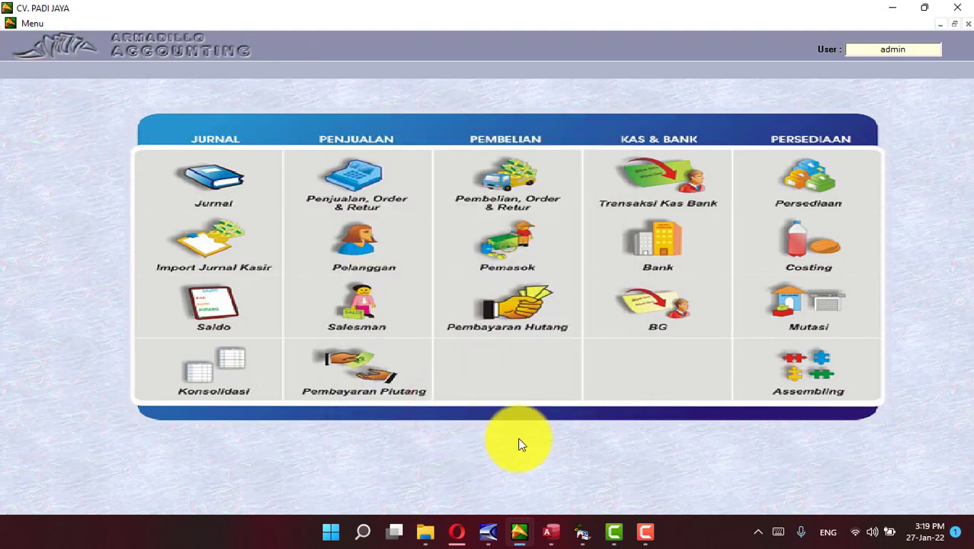